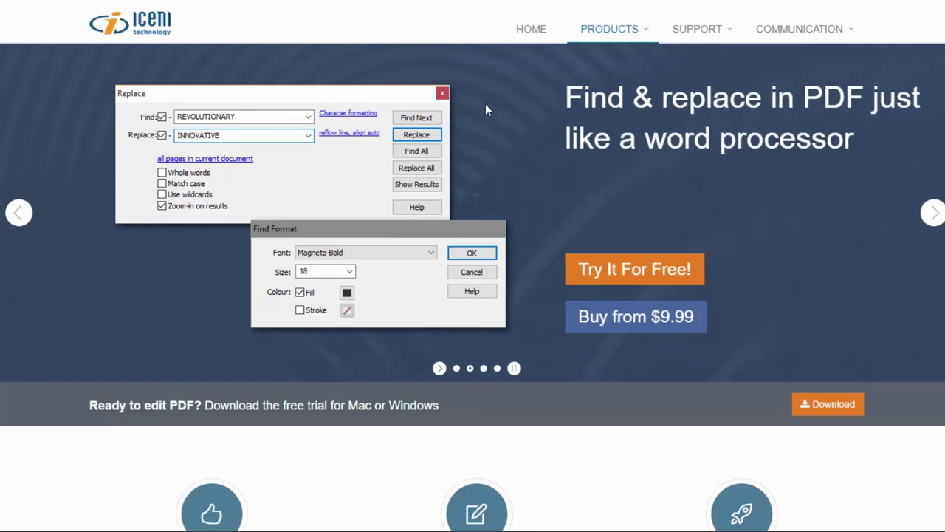
Scroll the Iceni Infix product page down to the Feature Highlights grid
scroll(485, 108, down, 3)
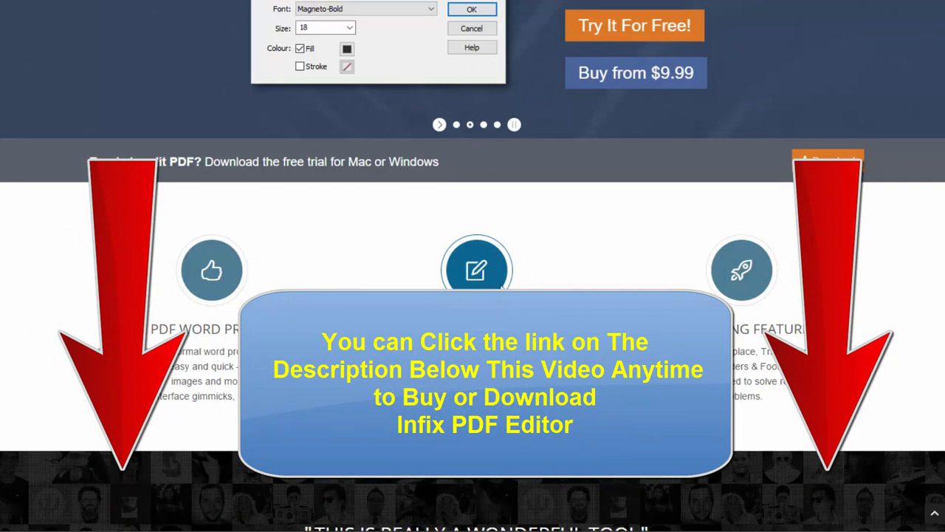
scroll(734, 414, down, 3)
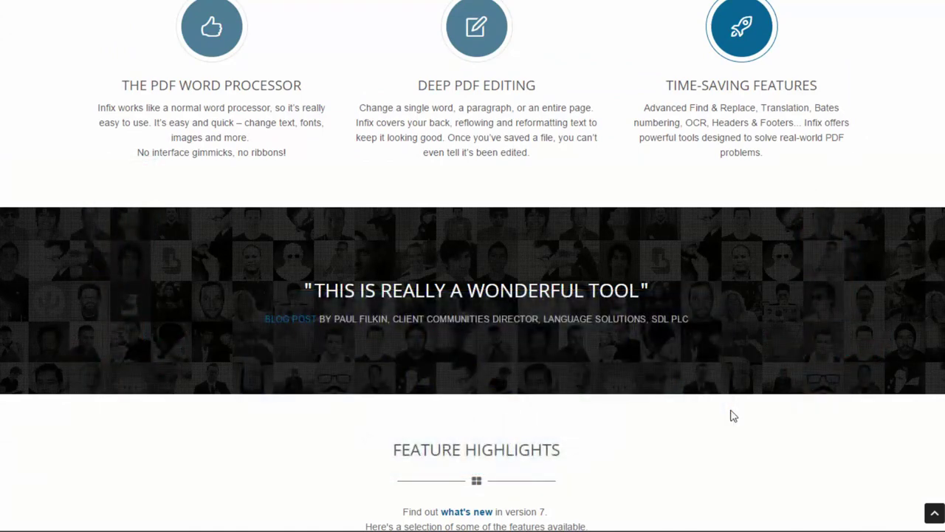
scroll(731, 414, down, 3)
scroll(728, 412, down, 3)
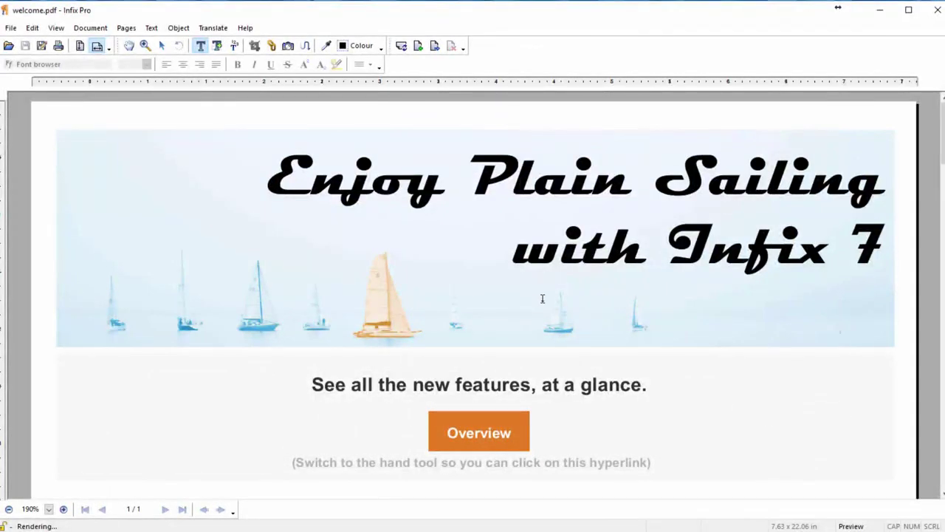
Scroll welcome.pdf slightly down past the Enjoy Plain Sailing banner to the New Font Browser section
scroll(542, 298, down, 1)
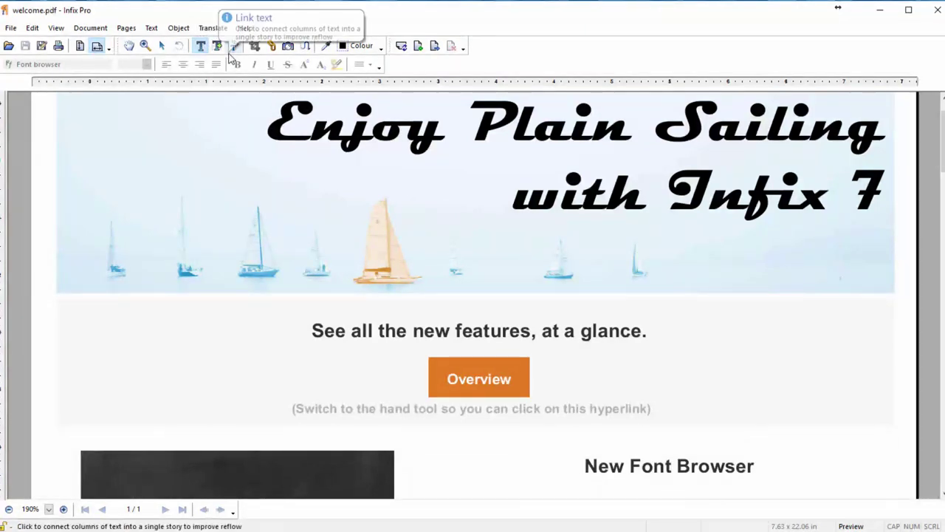
Add a widened text line 'this is some text' left of the features heading, keeping the clip
click(80, 329)
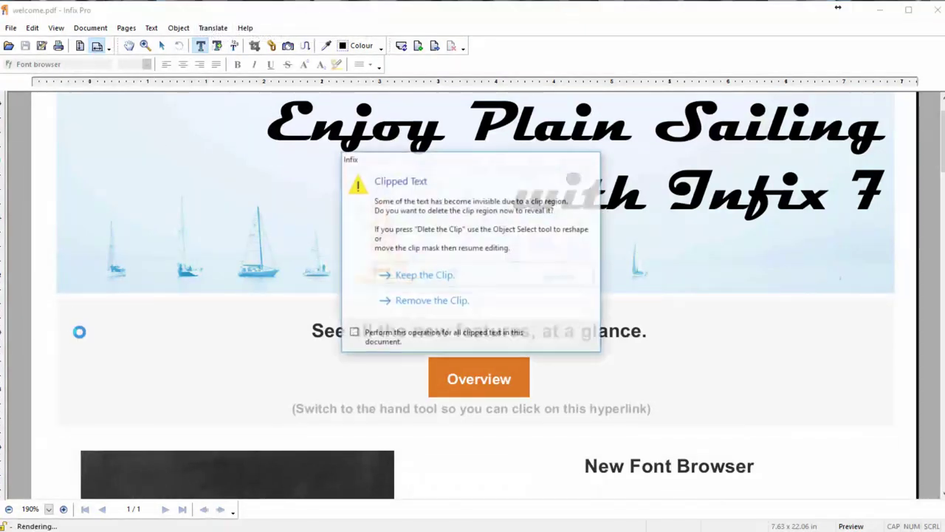
click(488, 277)
click(94, 345)
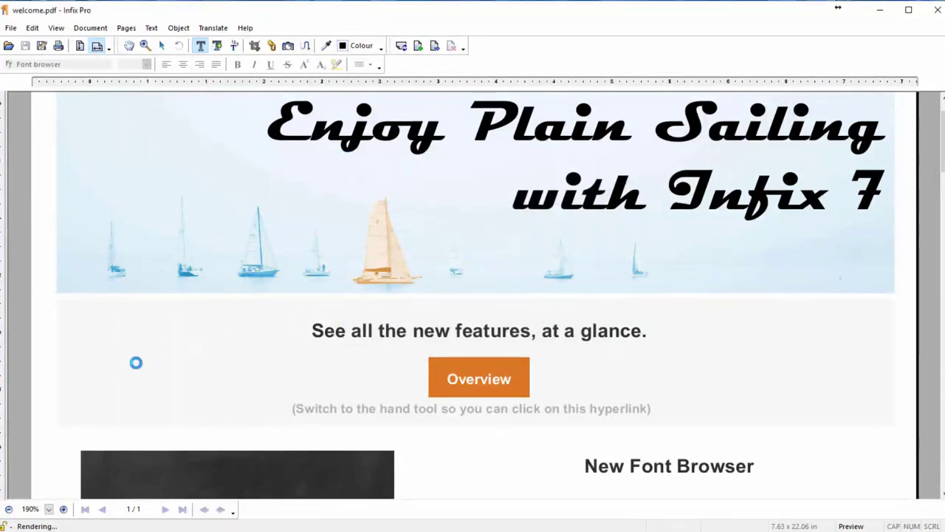
text(this)
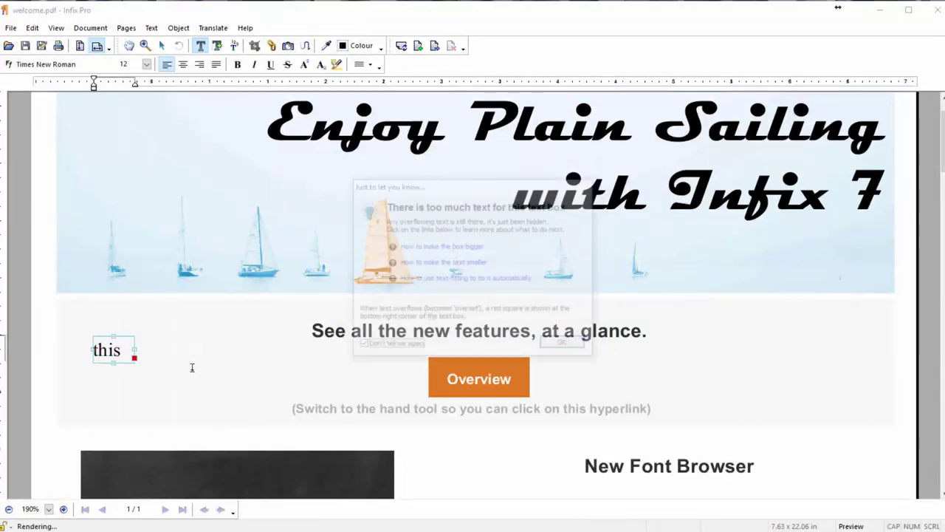
click(563, 345)
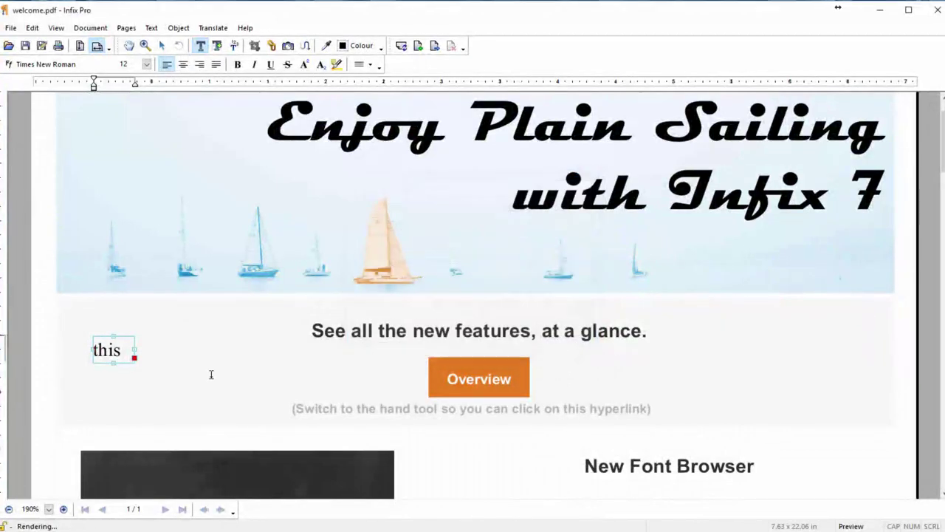
drag(135, 349, 327, 348)
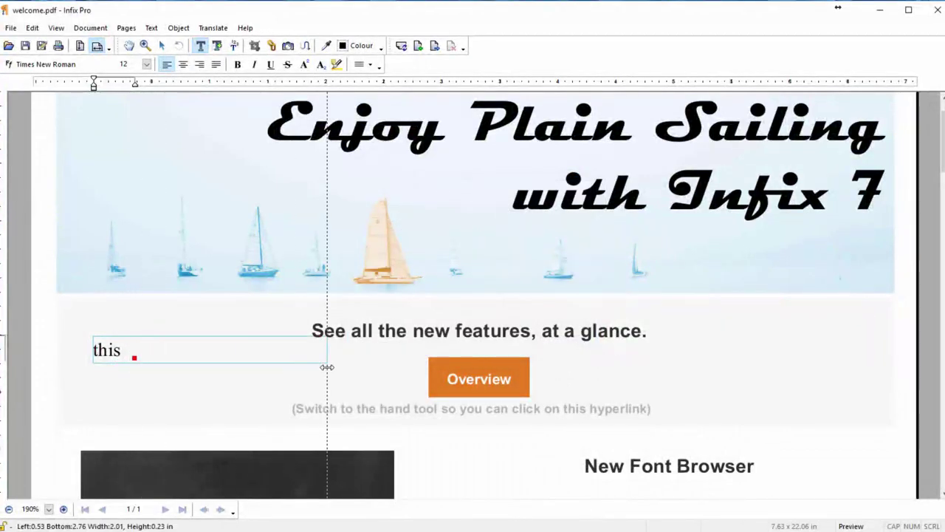
text(is some te)
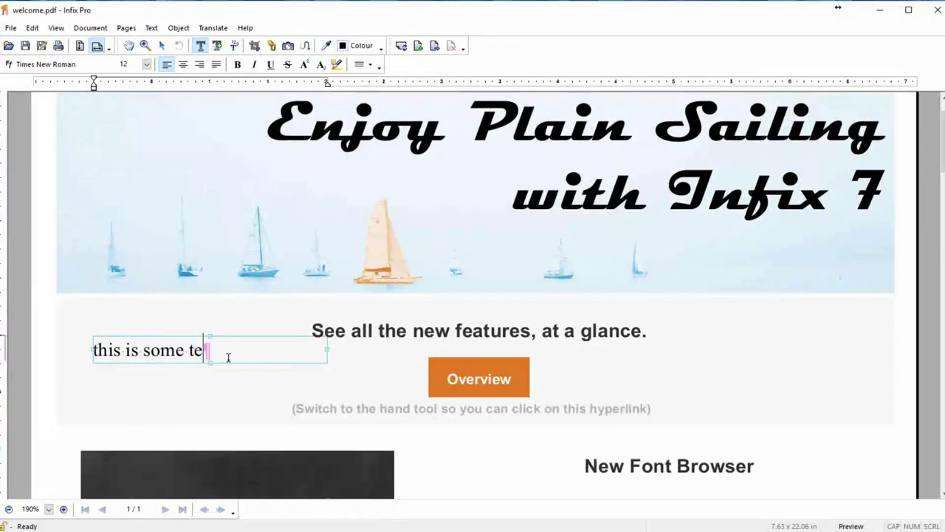
text(xt)
click(195, 407)
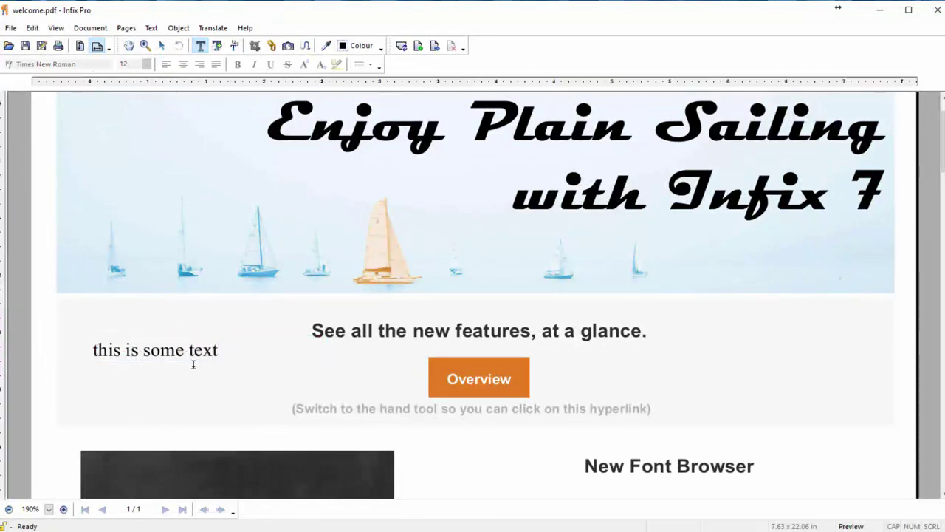
Pick up the 'See all the new features' heading block with the Select tool
click(130, 46)
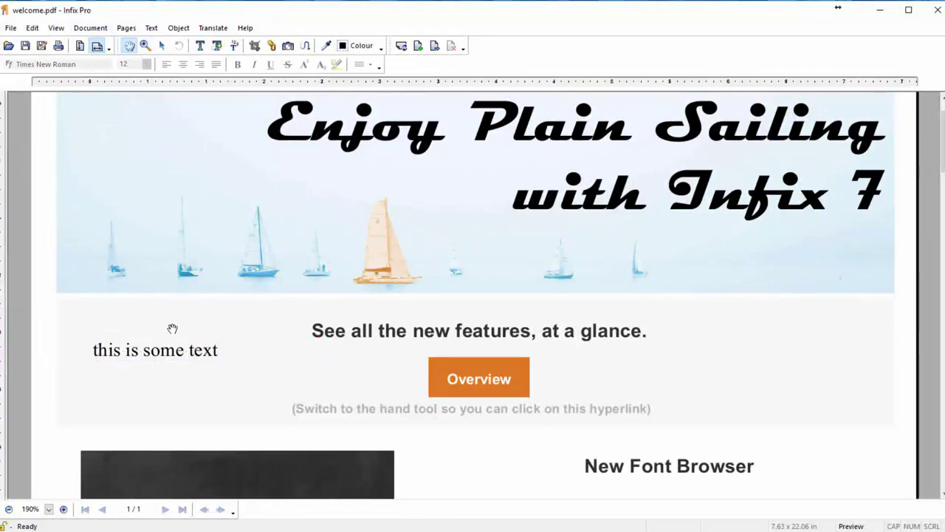
scroll(169, 244, down, 5)
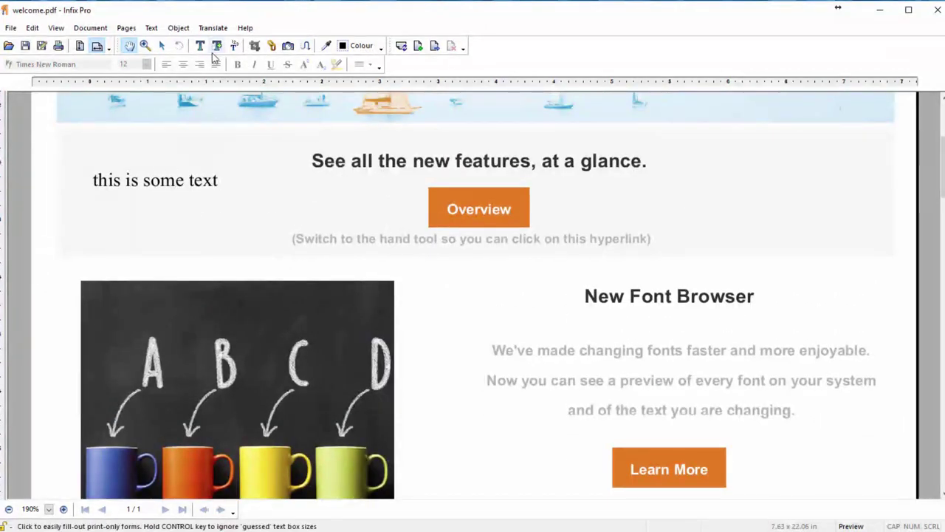
click(162, 47)
click(361, 169)
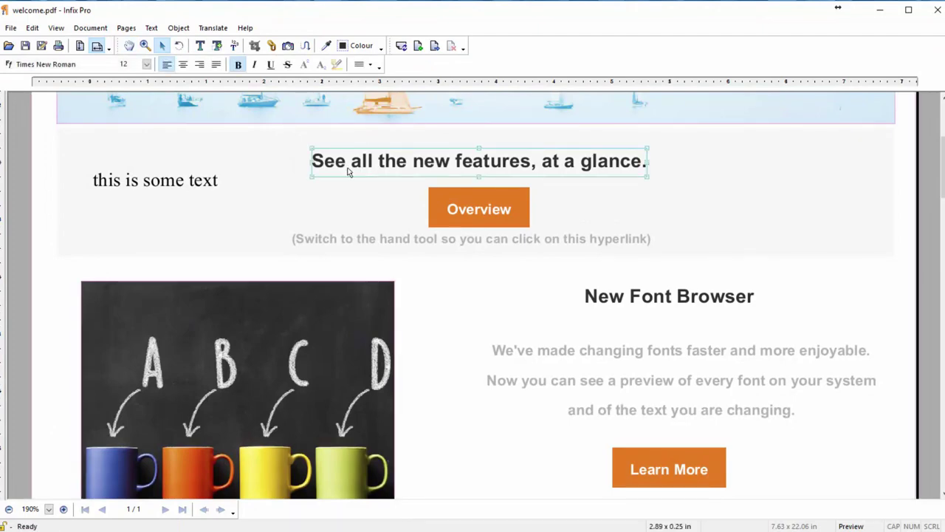
scroll(394, 229, up, 5)
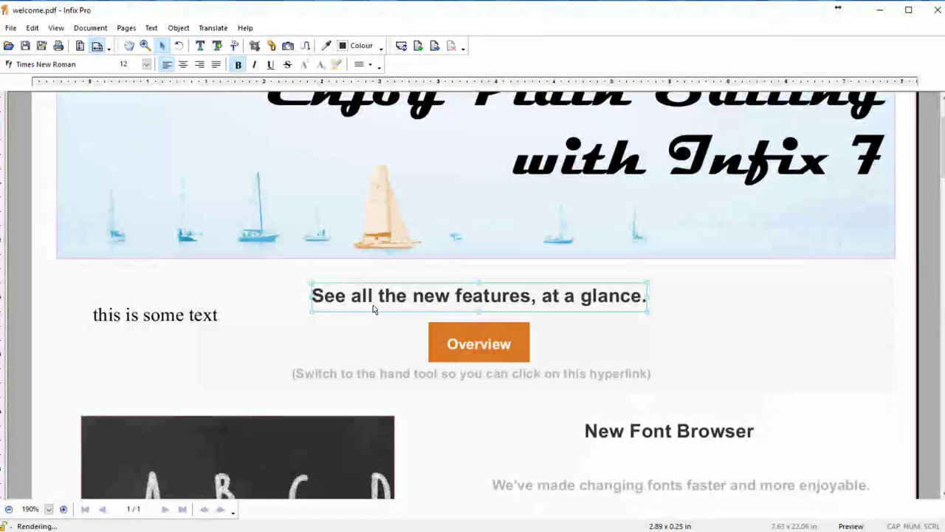
Select all of the New Font Browser paragraph's text and set its size to 12 pt
scroll(373, 308, down, 7)
double_click(601, 296)
key(ctrl+a)
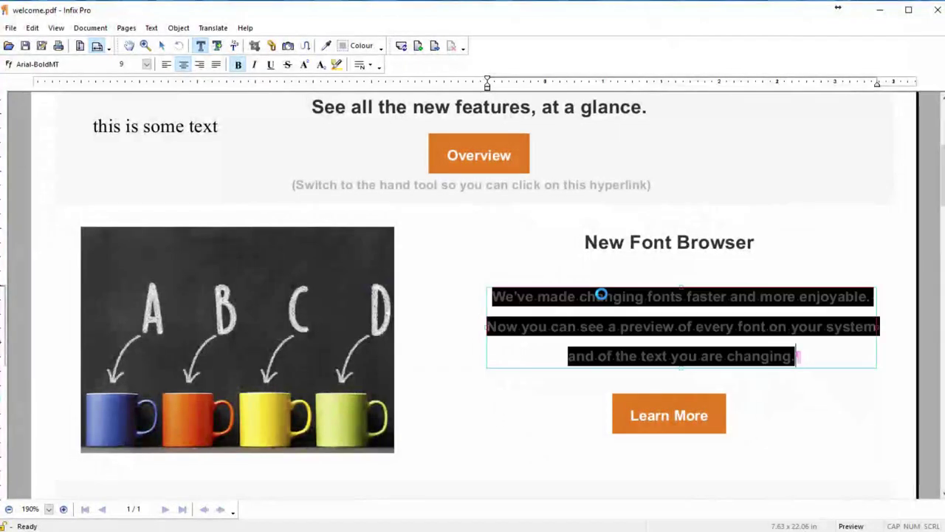
click(246, 66)
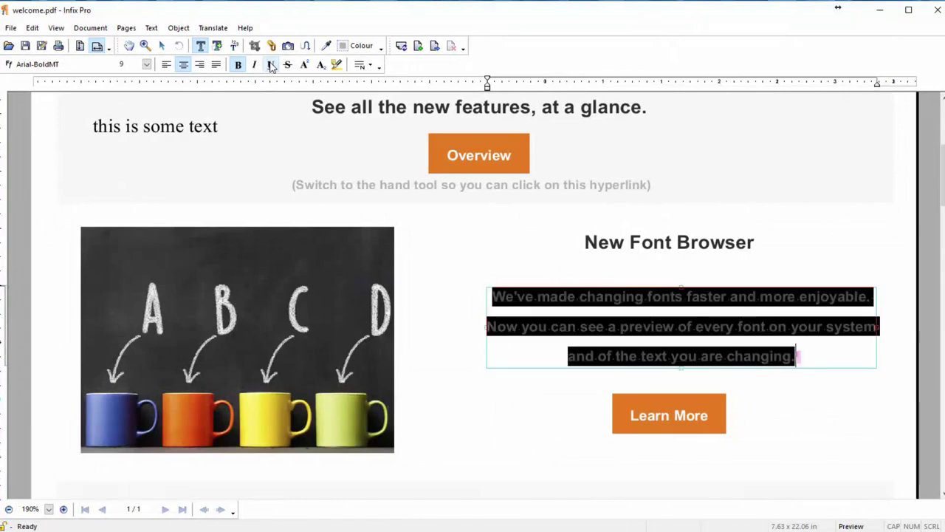
click(136, 64)
text(12)
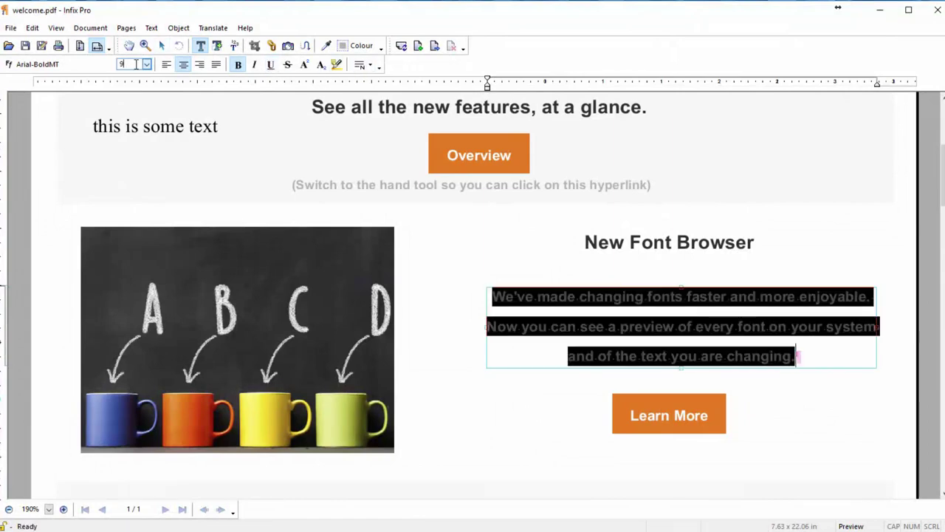
key(Return)
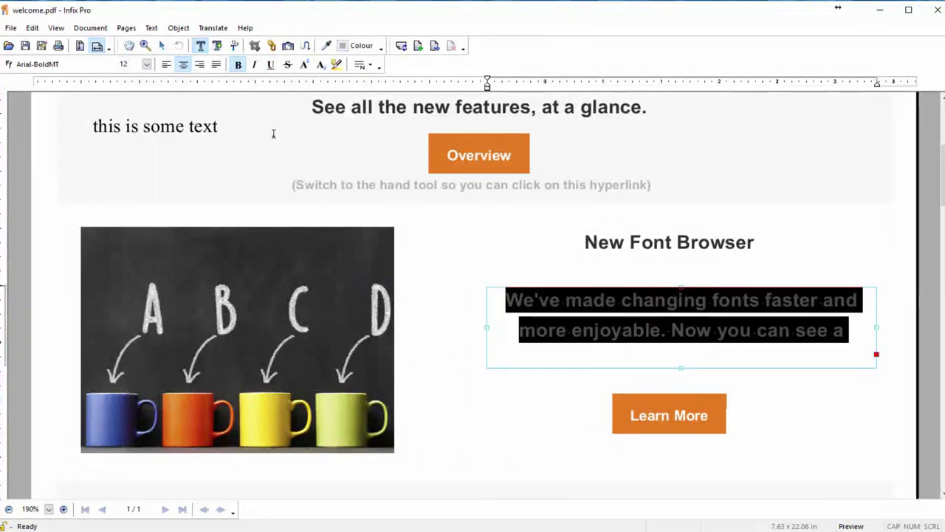
Apply the Magneto font to the paragraph from the Font Browser
click(85, 64)
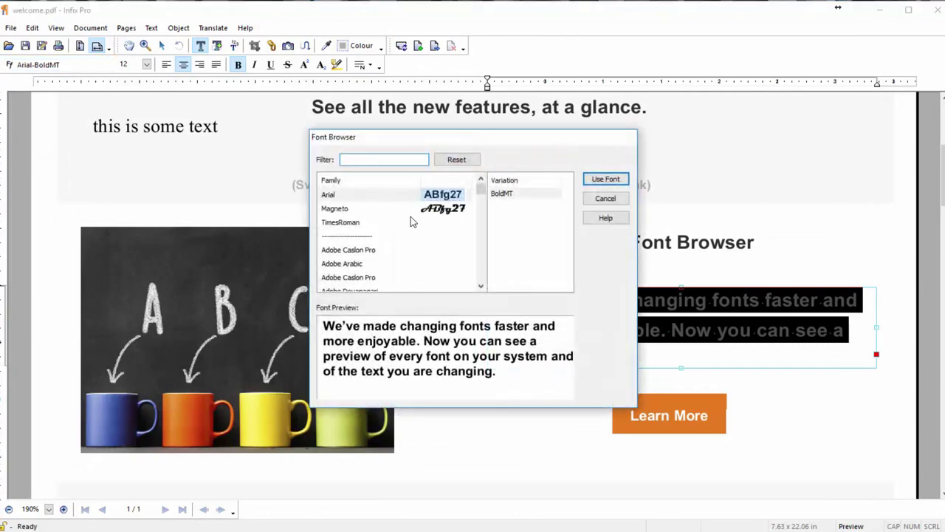
click(347, 208)
click(606, 179)
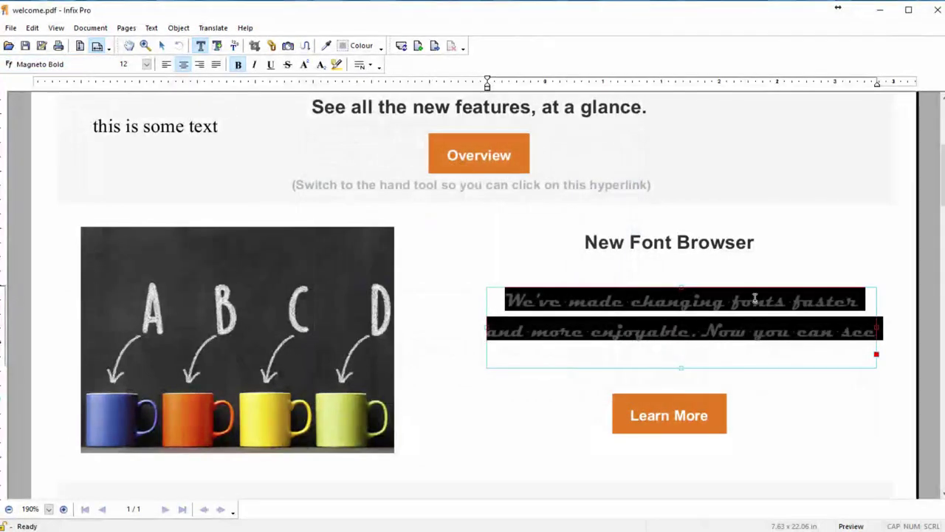
click(681, 370)
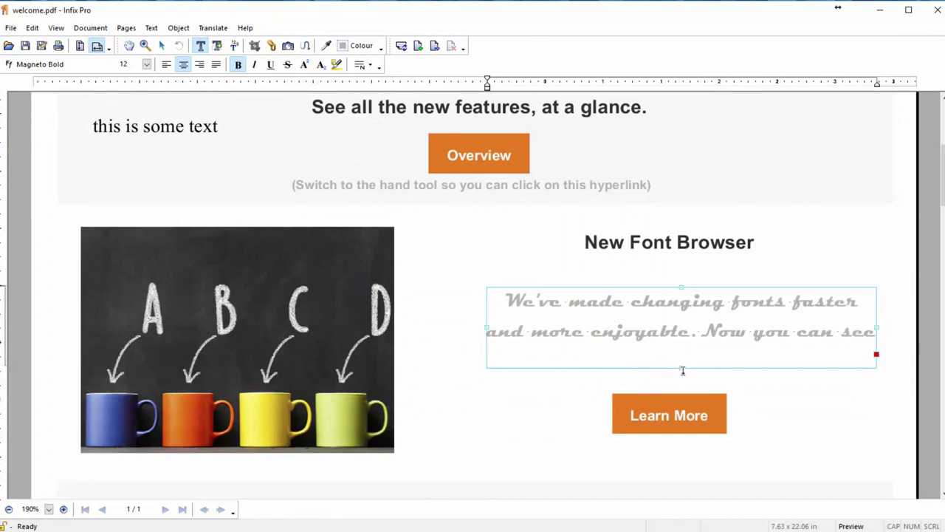
Make the paragraph's text frame taller so all four Magneto lines show
drag(683, 370, 686, 419)
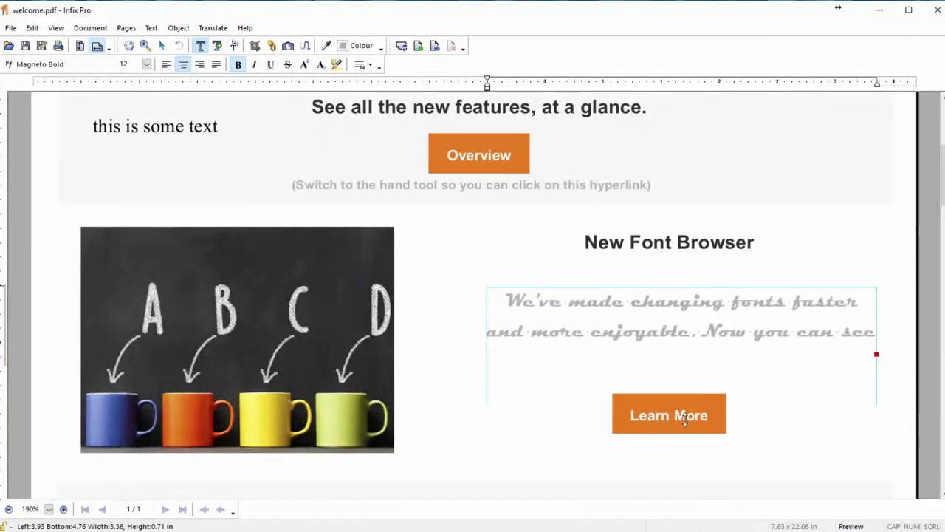
click(558, 270)
click(563, 322)
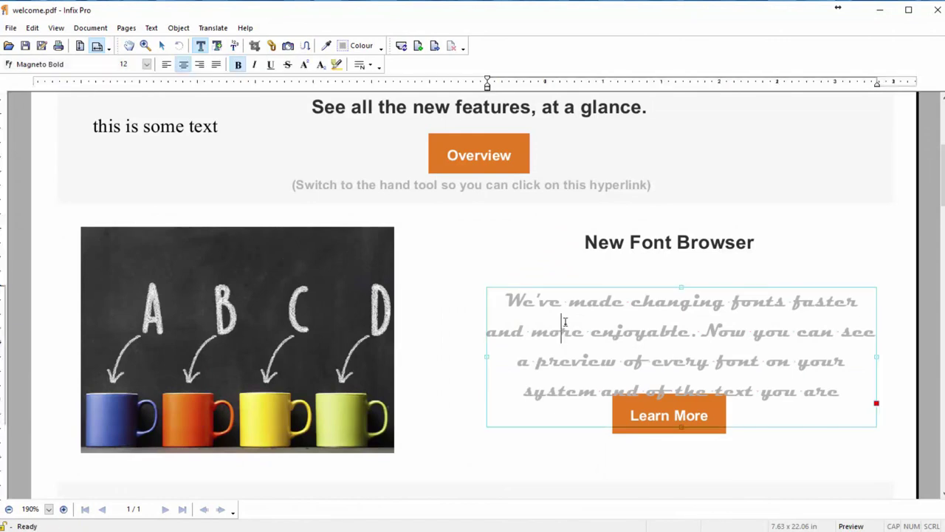
Move the New Font Browser section with the mug picture up and to the left
click(129, 46)
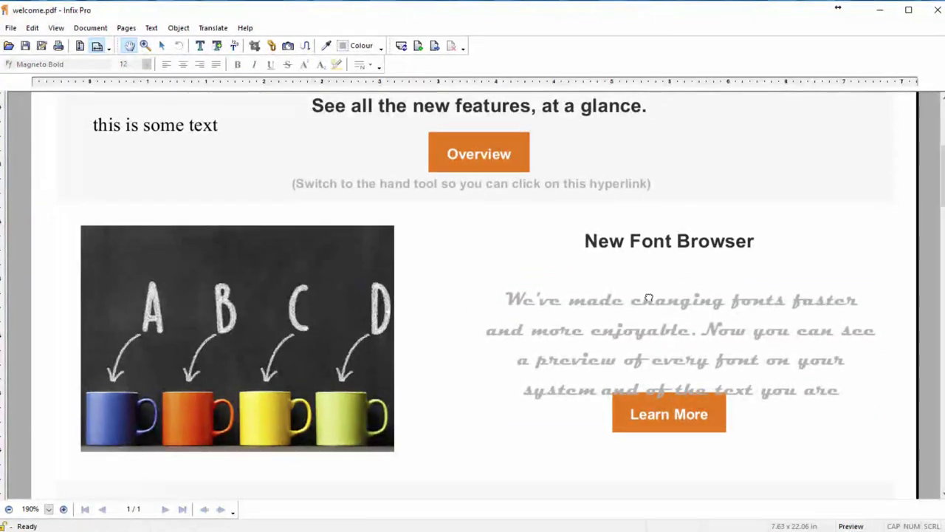
click(161, 46)
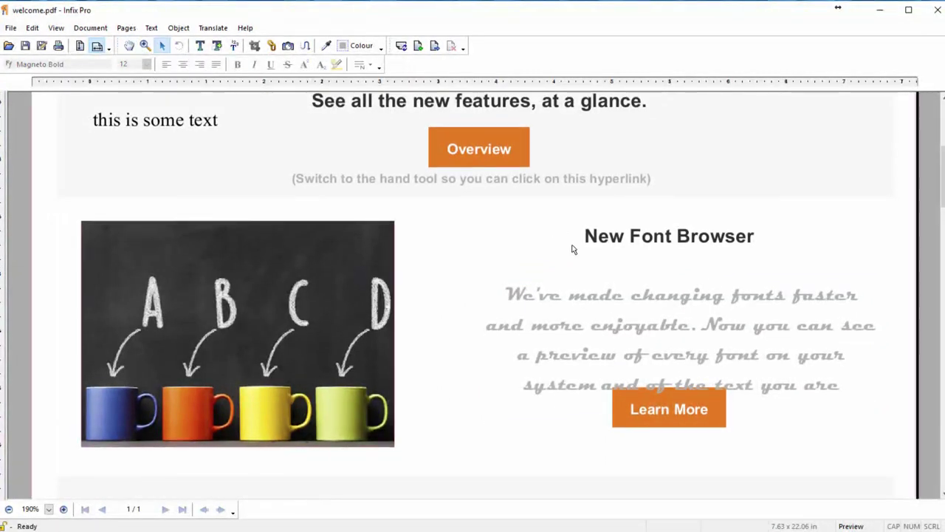
click(648, 296)
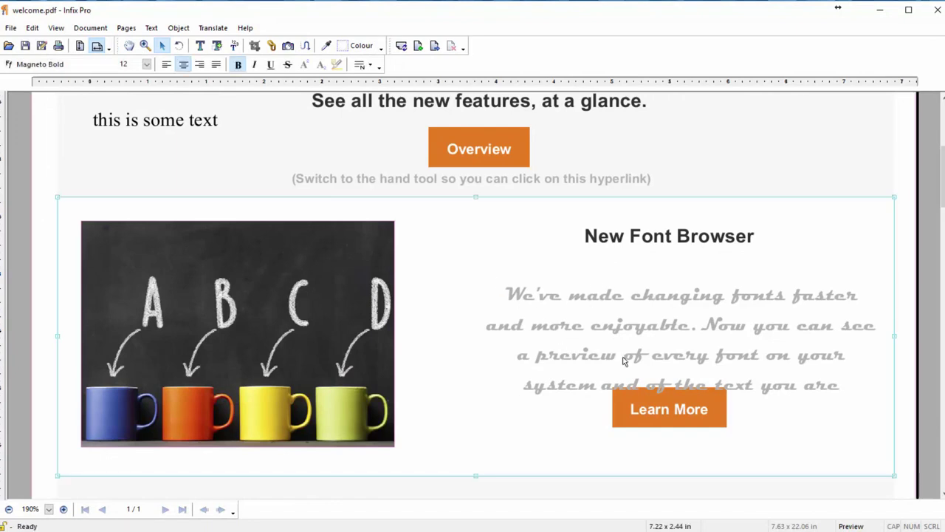
drag(875, 423, 853, 393)
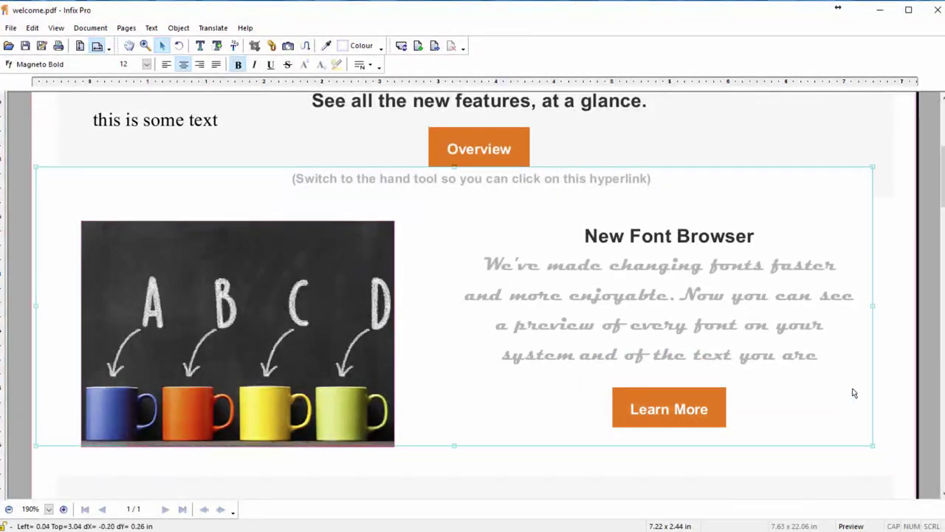
click(651, 152)
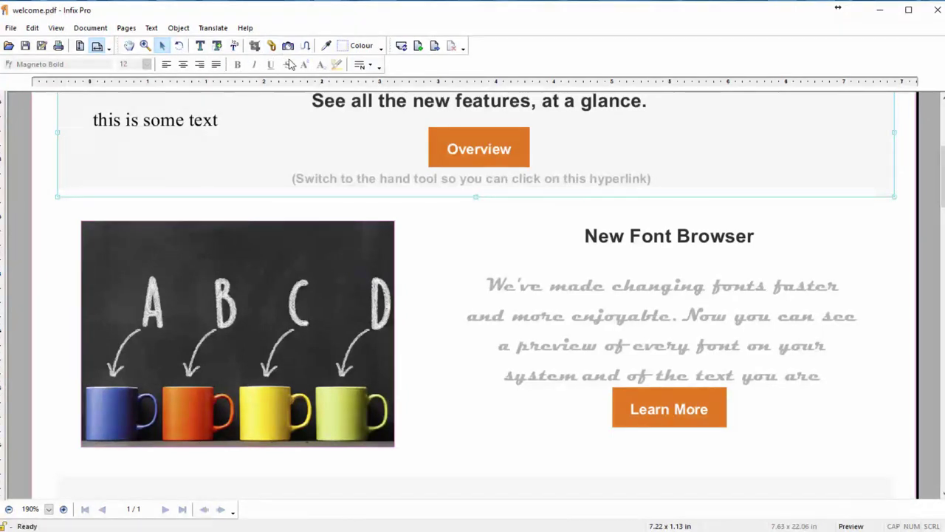
Zoom out to 84% to fit the page width and return to the top of welcome.pdf
scroll(492, 226, down, 3)
scroll(539, 381, down, 5)
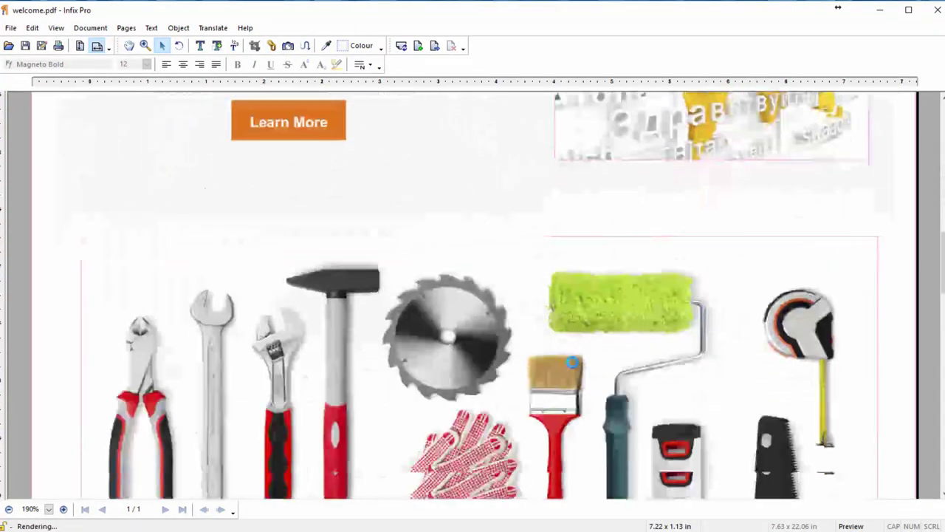
scroll(561, 362, down, 4)
scroll(582, 345, down, 4)
scroll(424, 449, down, 6)
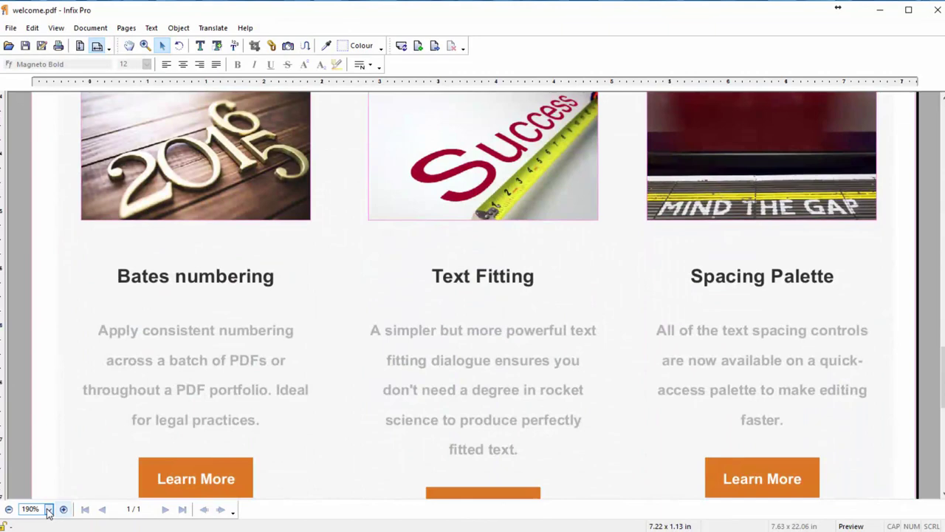
click(9, 509)
scroll(502, 309, up, 10)
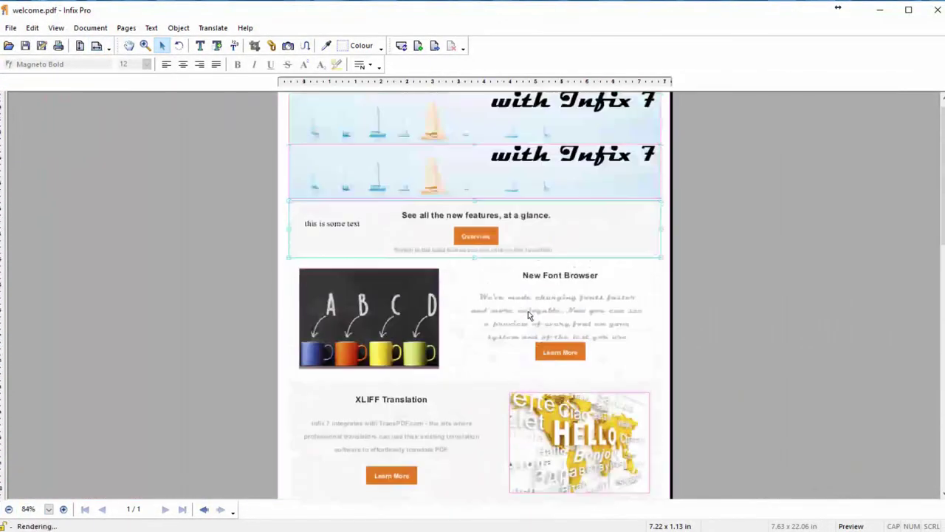
click(30, 29)
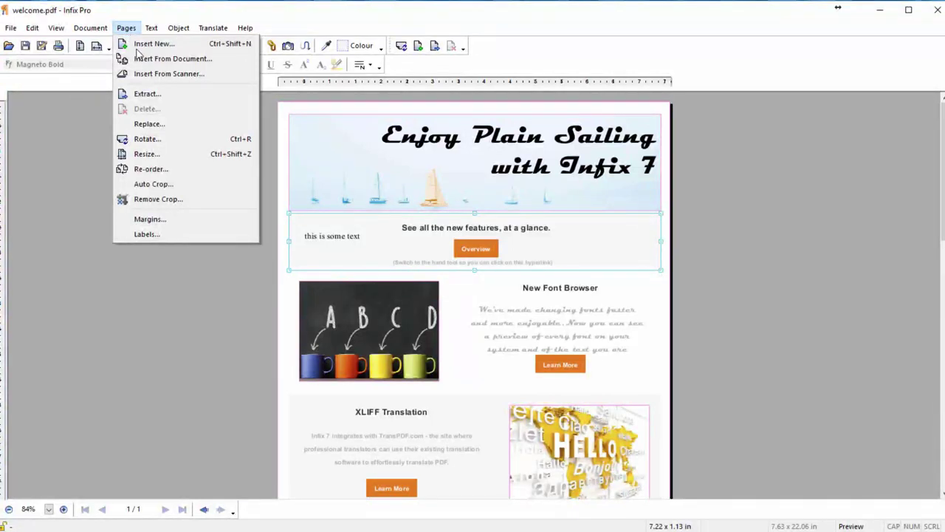
Insert a blank page after the welcome page, then scroll back to page 1
click(144, 44)
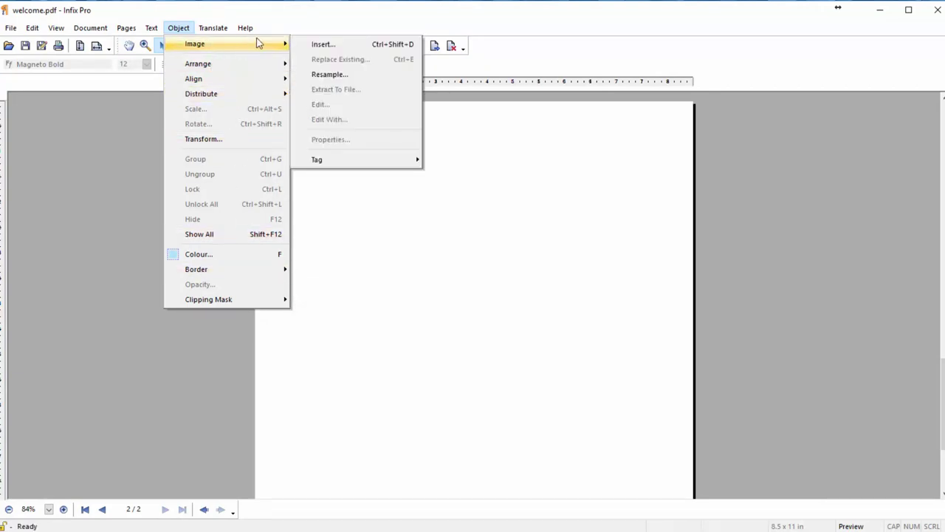
mouse_move(213, 28)
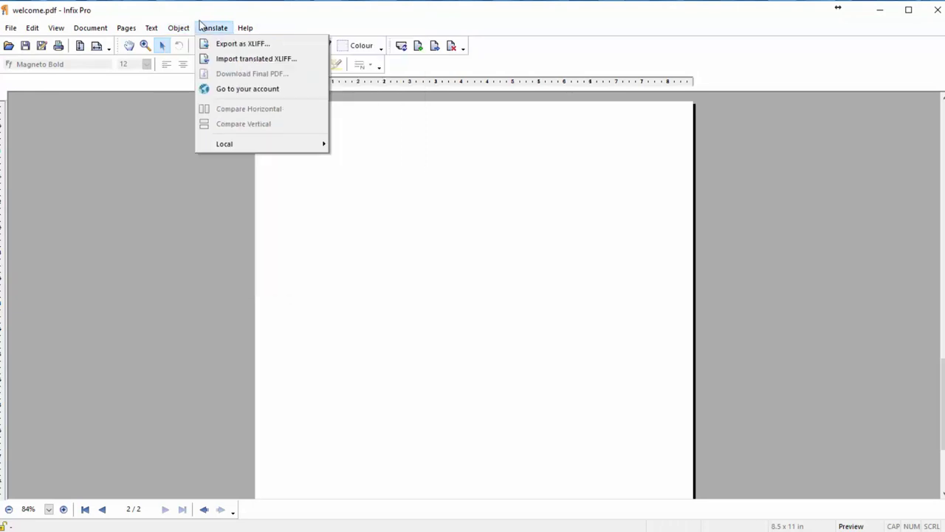
key(Escape)
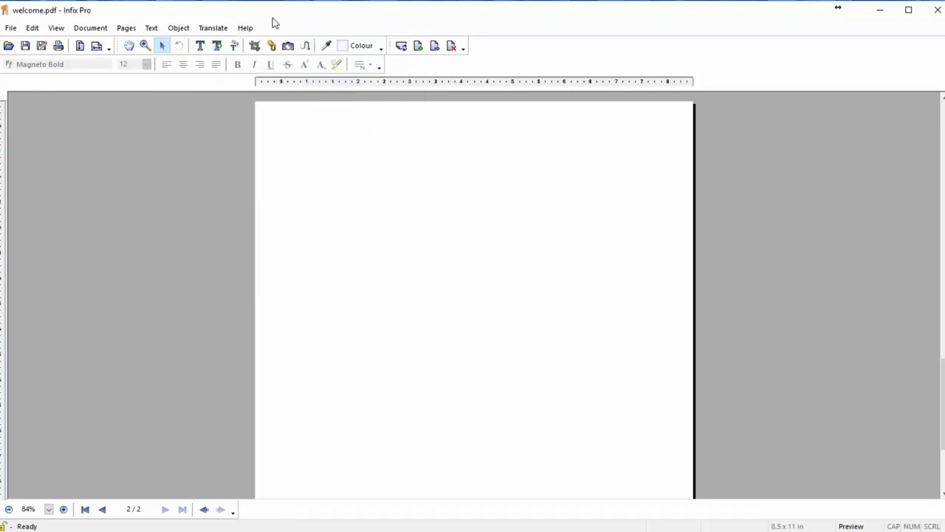
scroll(338, 281, up, 3)
scroll(347, 269, up, 5)
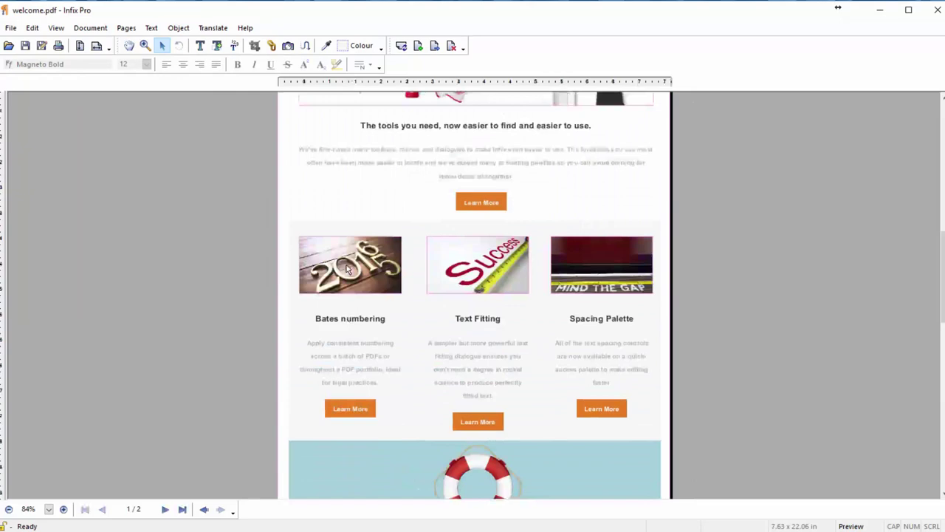
scroll(347, 269, up, 3)
scroll(348, 265, up, 5)
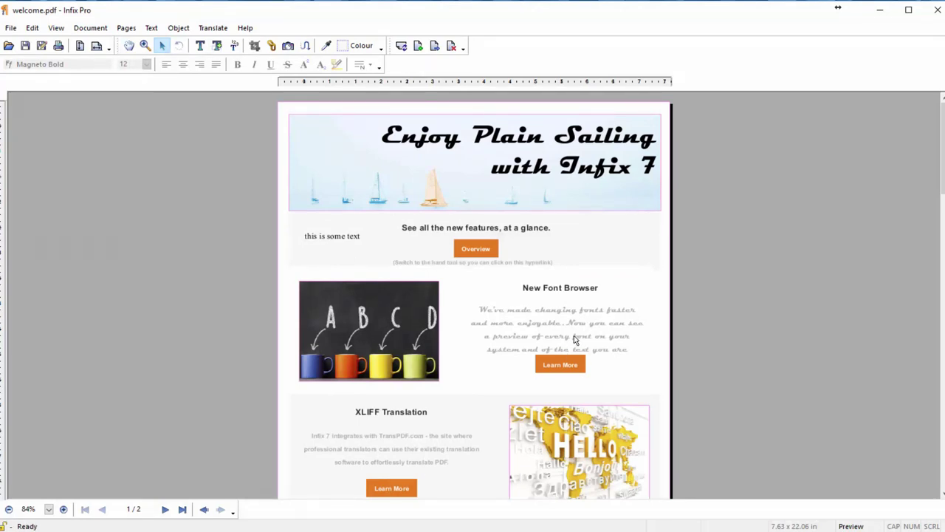
Minimize welcome.pdf and export the Japanese guide as a Japanese-to-English XLIFF file
click(880, 9)
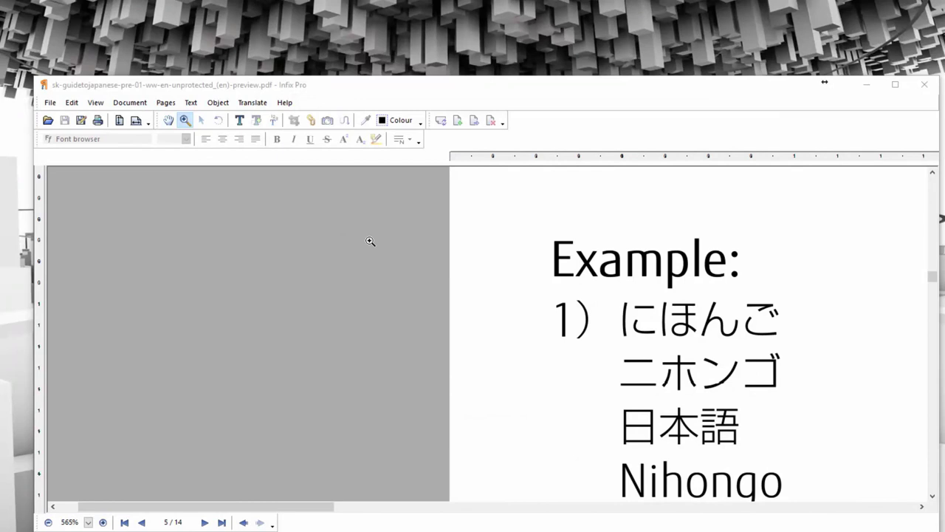
click(242, 105)
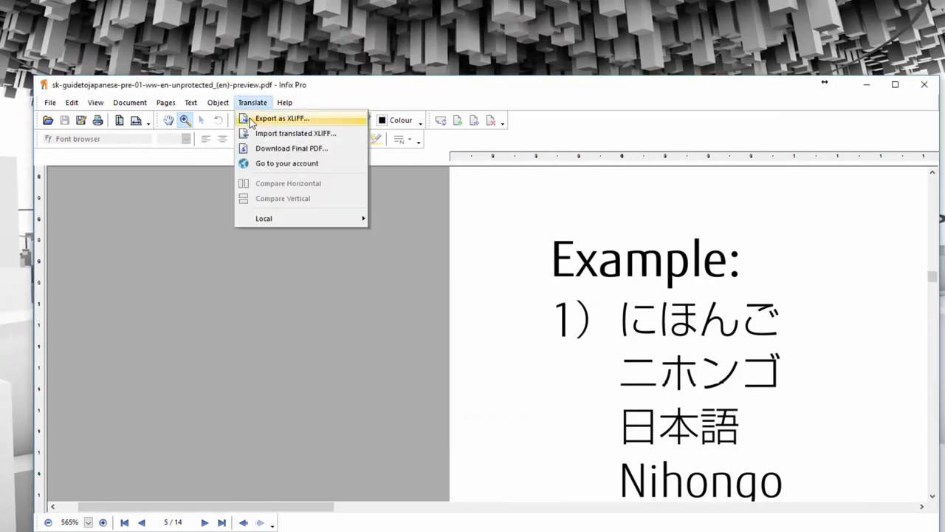
click(295, 119)
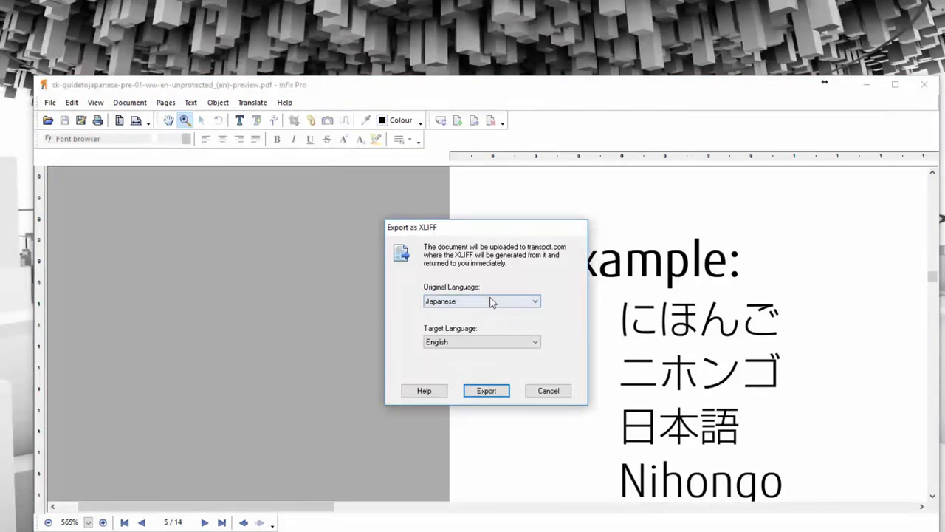
click(492, 391)
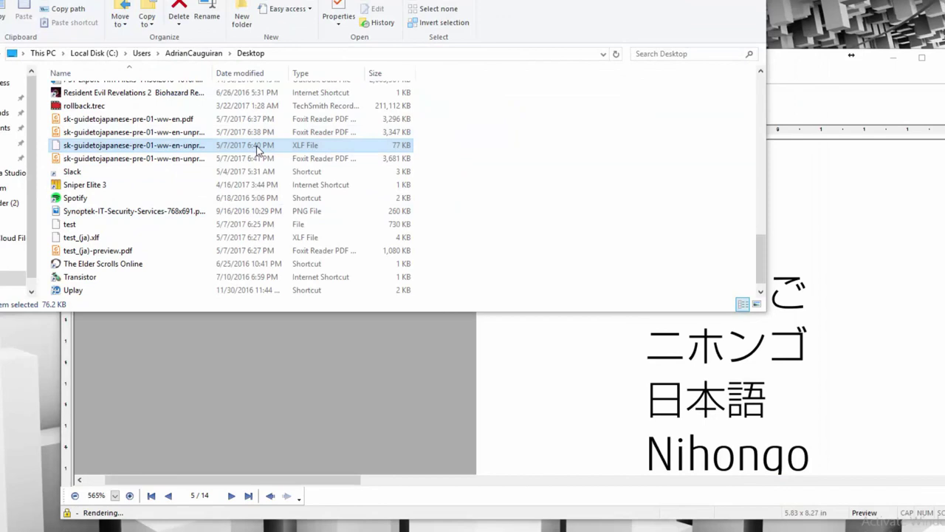
Drop the guide's .xlf file from Explorer's Desktop folder onto the Infix Pro window
drag(257, 148, 423, 384)
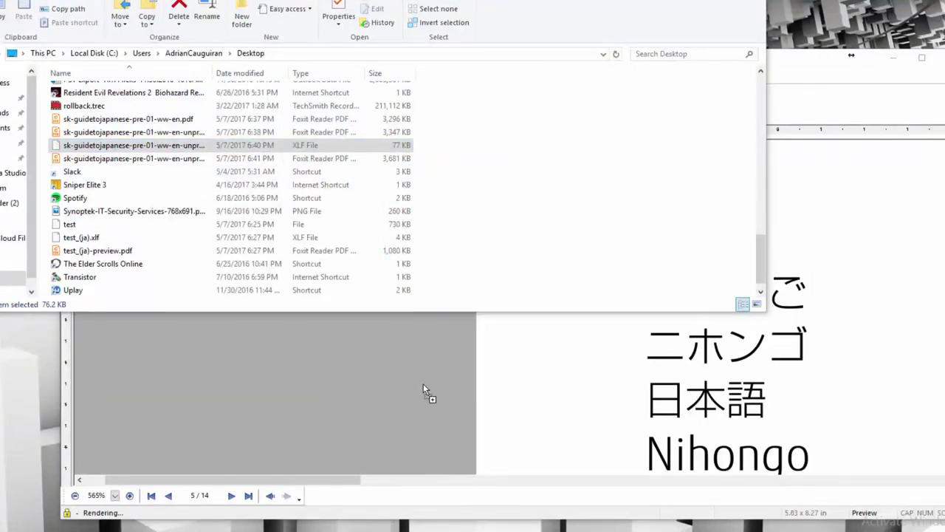
drag(423, 383, 423, 384)
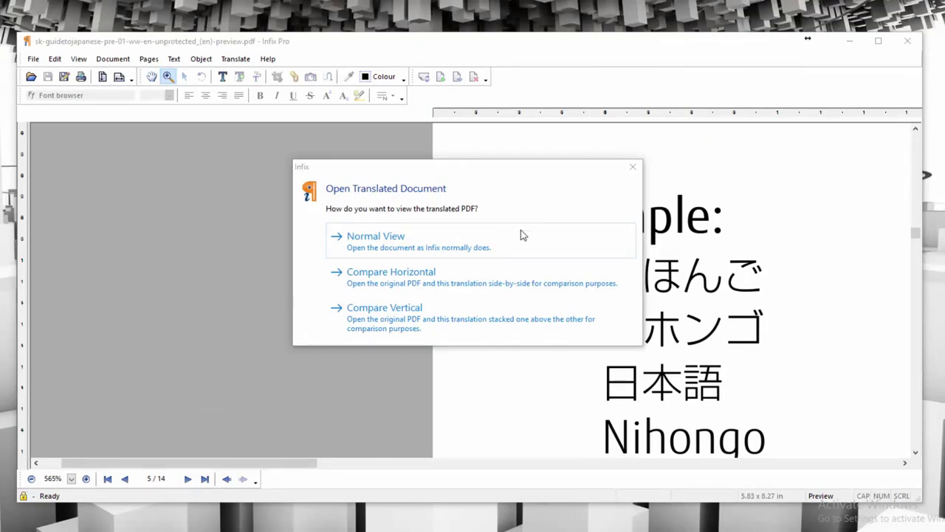
Show the translated guide in Normal View and magnify page 5's Long vowels example table
click(520, 235)
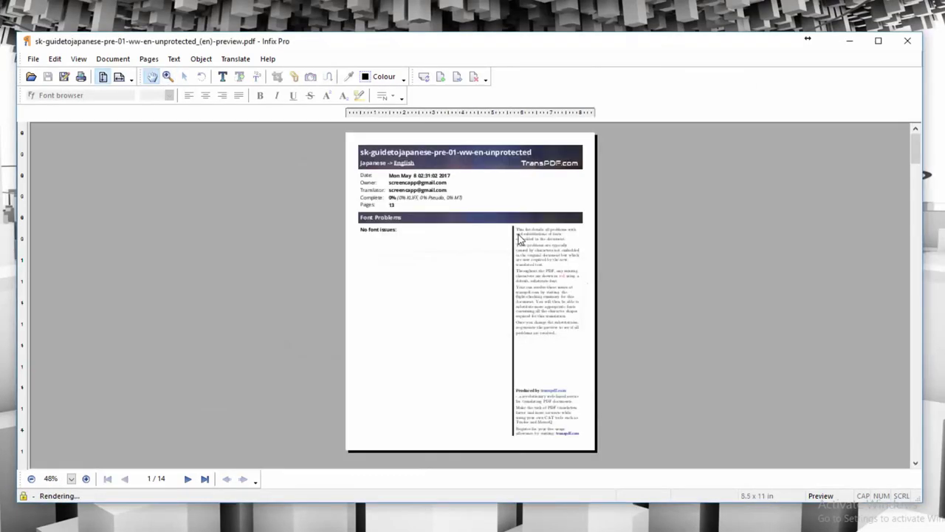
drag(915, 155, 916, 255)
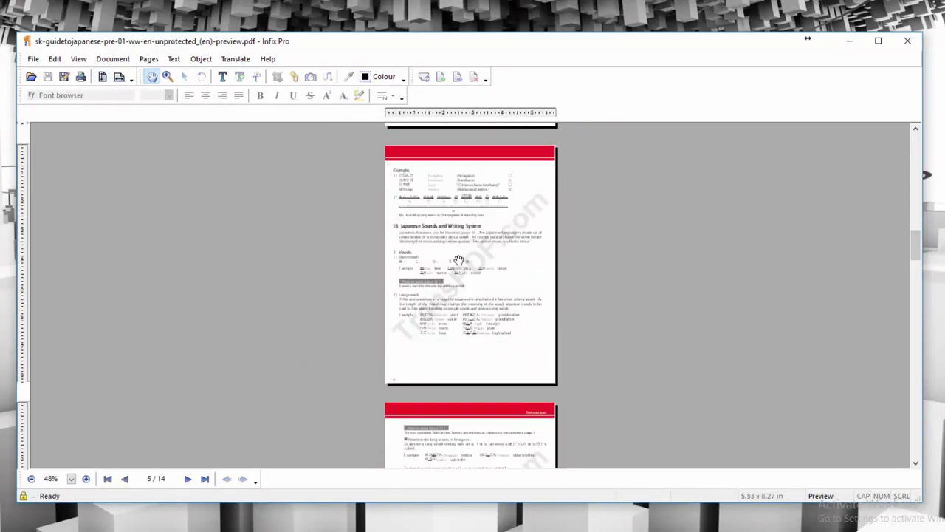
click(168, 76)
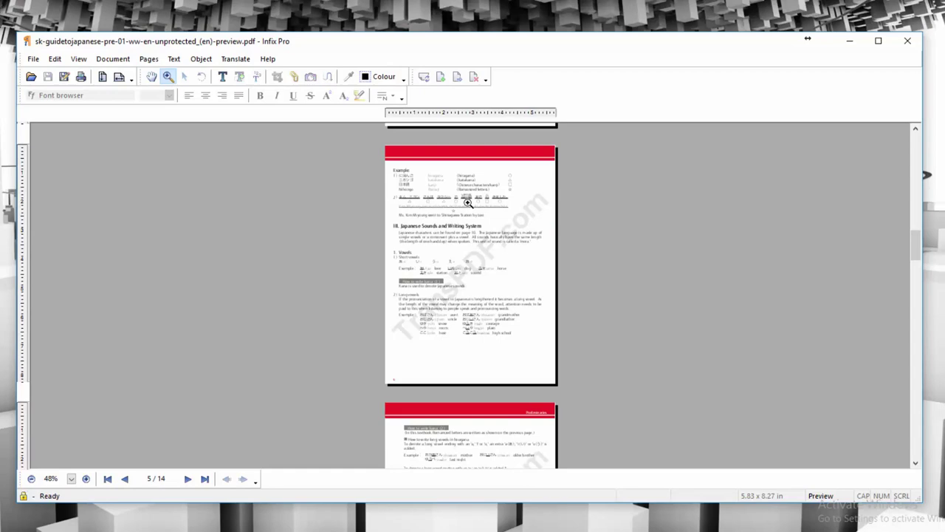
click(468, 202)
click(466, 243)
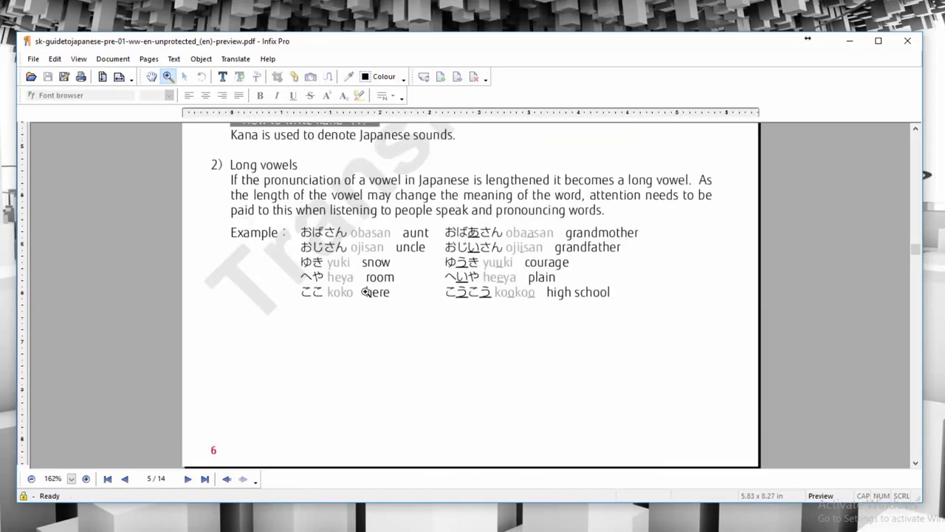
click(362, 294)
click(299, 254)
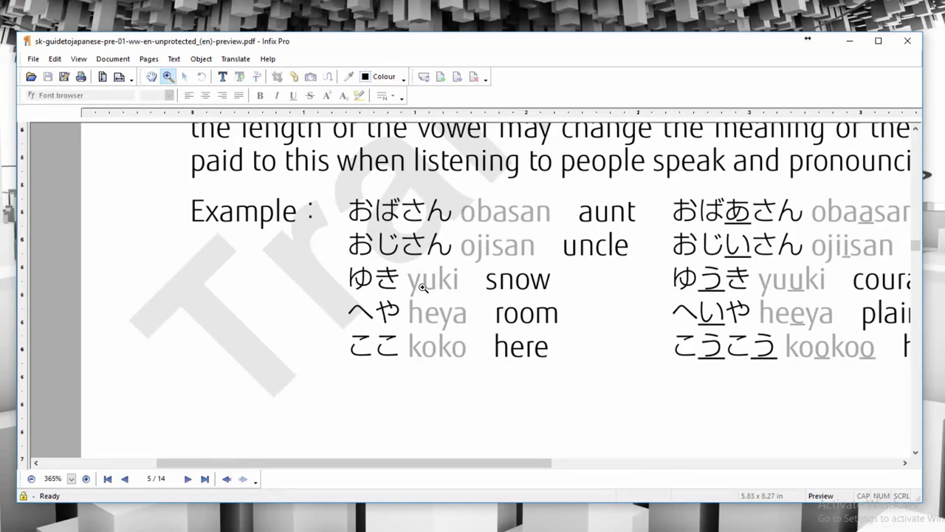
Scroll further down and zoom in on the chiimu team example
scroll(562, 279, down, 5)
scroll(573, 283, down, 2)
scroll(574, 283, down, 3)
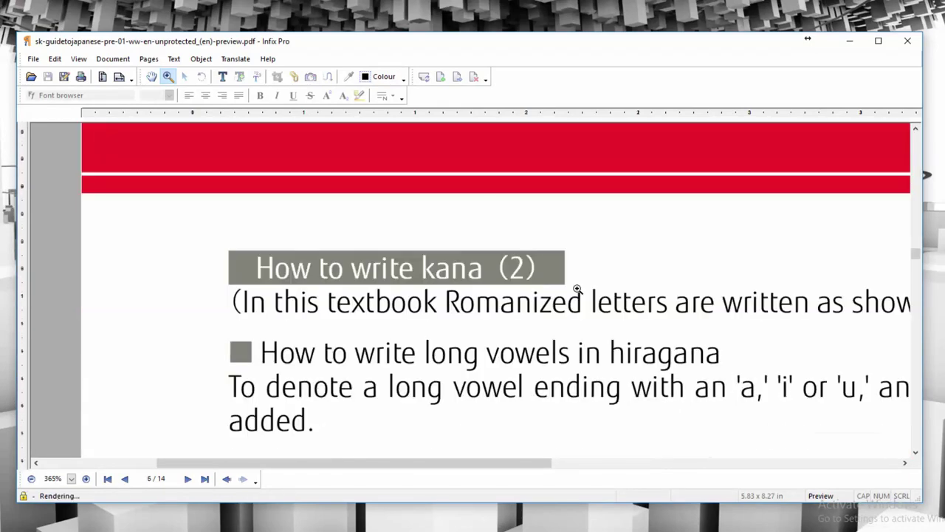
scroll(577, 288, down, 5)
scroll(577, 288, down, 3)
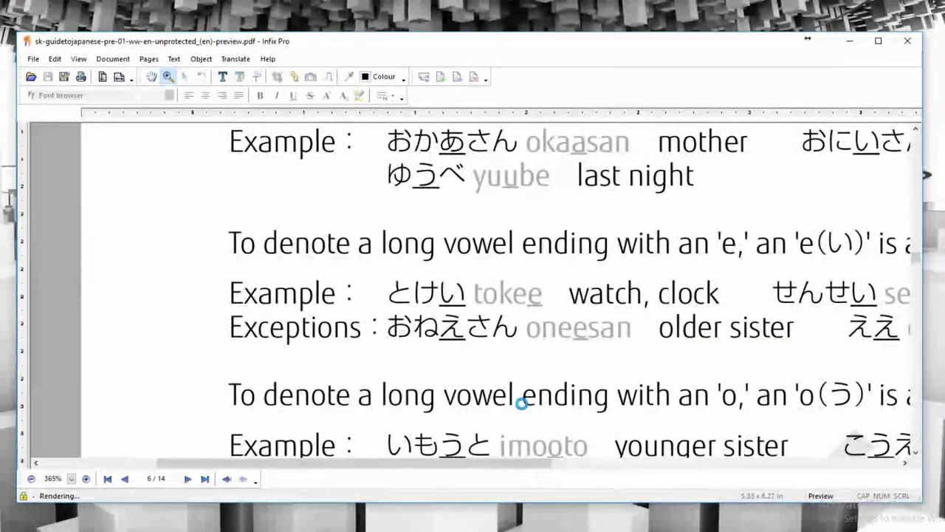
scroll(522, 403, down, 5)
scroll(532, 333, down, 3)
scroll(551, 258, down, 3)
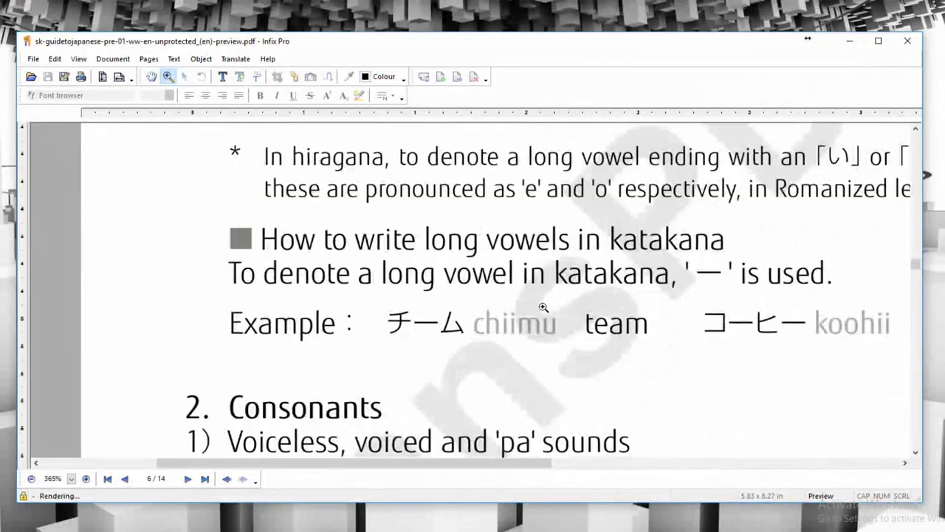
click(488, 333)
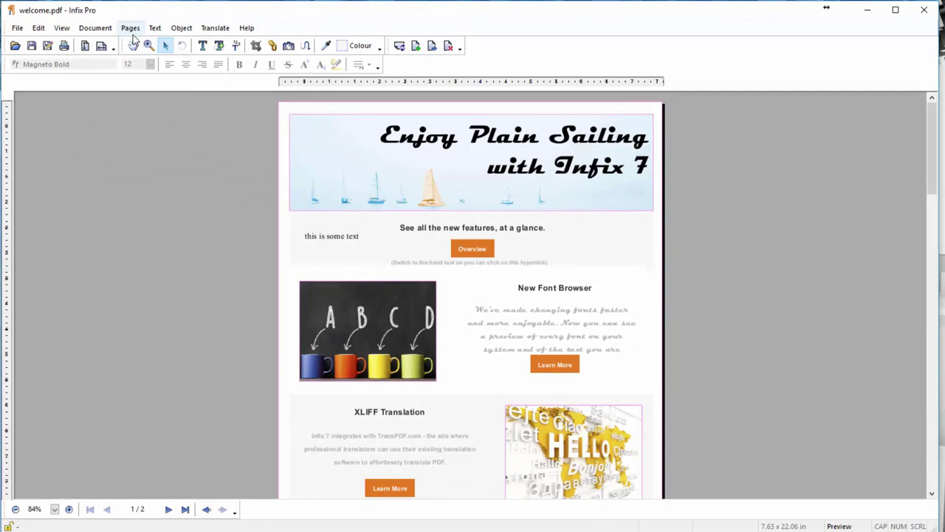
Browse the Pages and Object menu commands for welcome.pdf
click(131, 28)
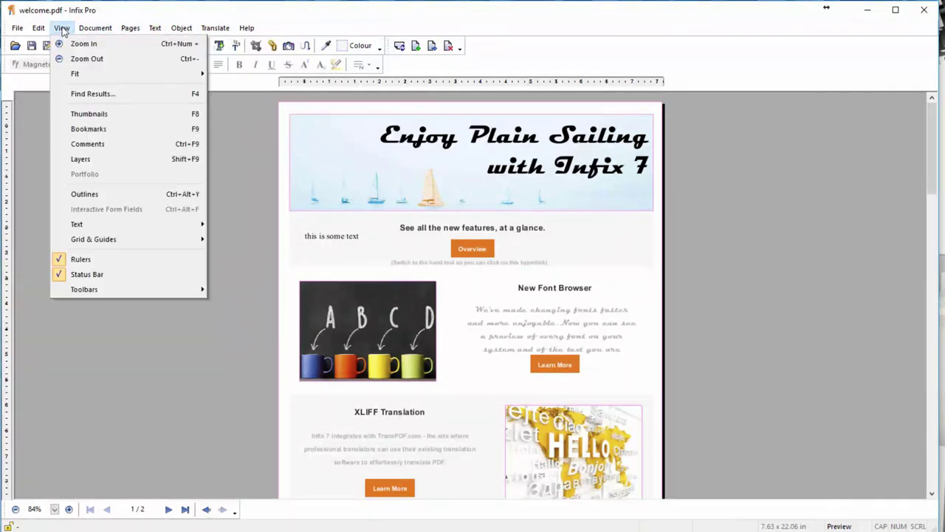
mouse_move(73, 174)
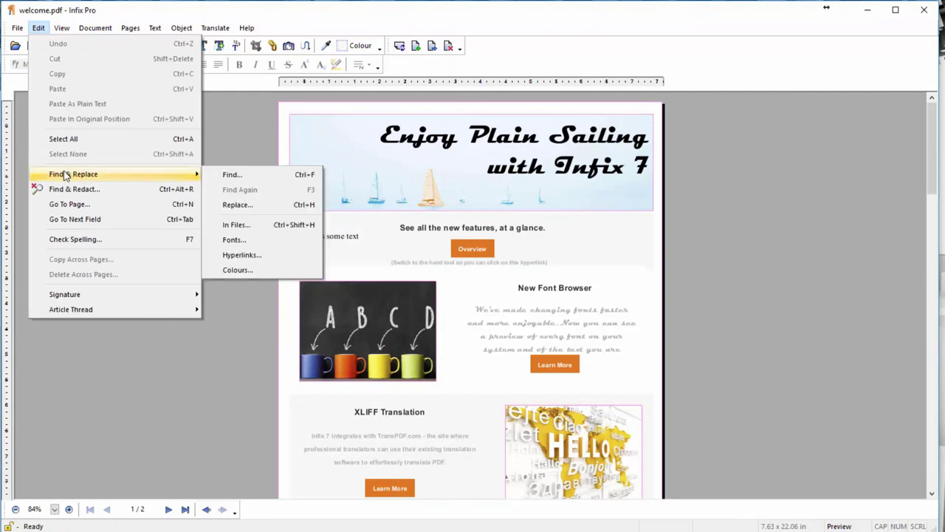
Search welcome.pdf for 'translation', stepping through matches and listing all three occurrences
click(229, 173)
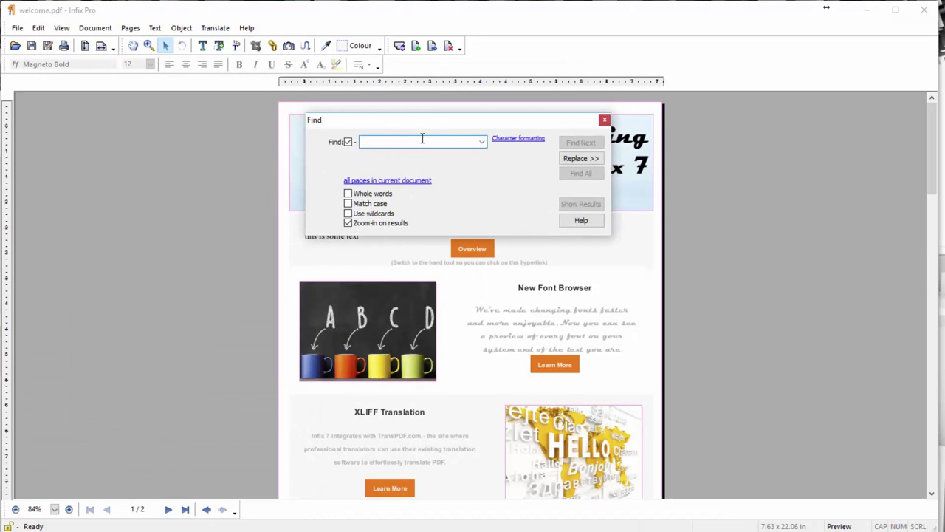
text(translation)
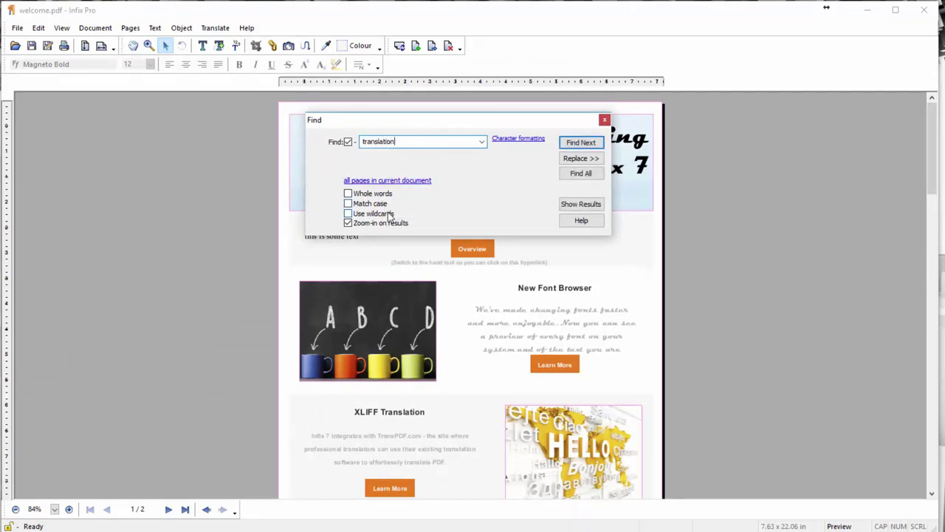
key(Return)
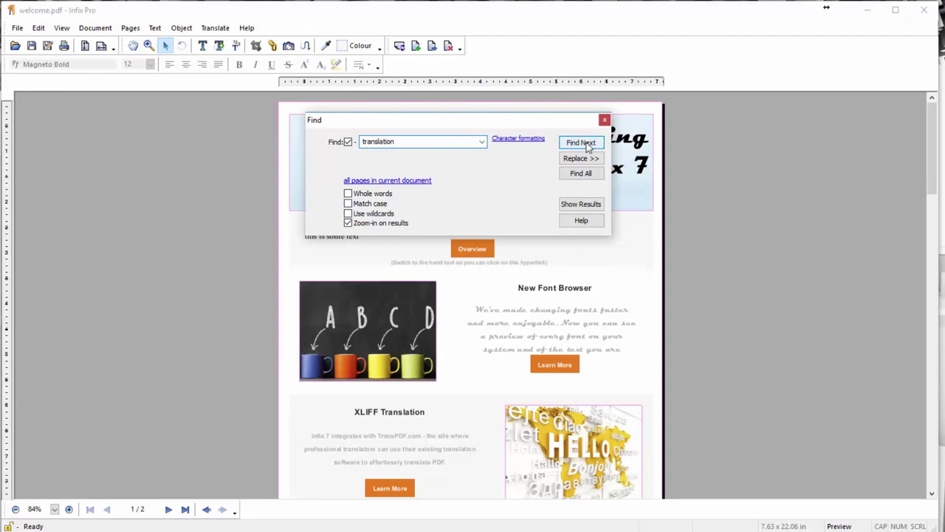
click(589, 143)
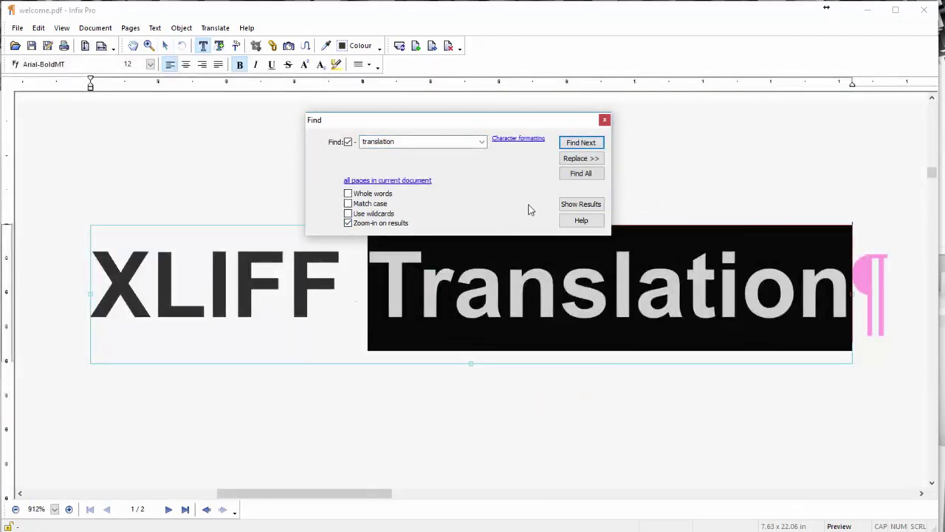
click(577, 173)
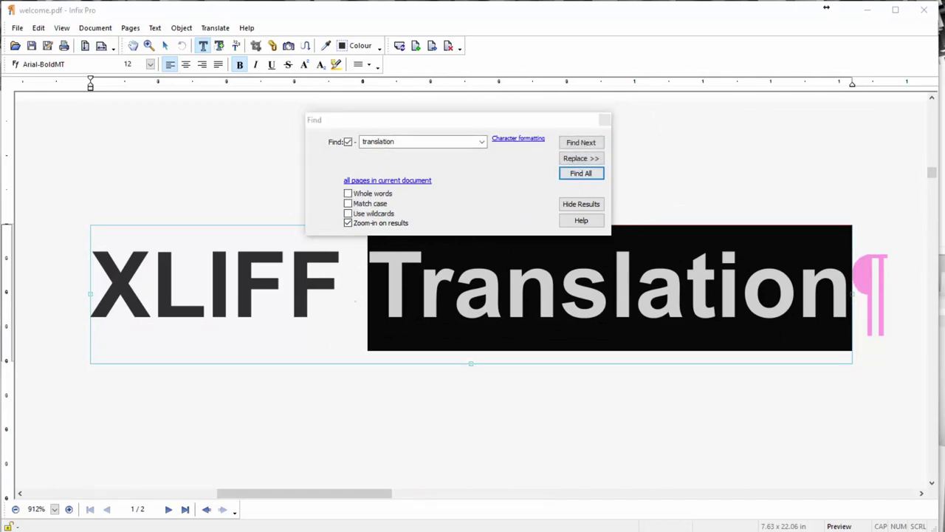
Review and close the search results list, then switch to the replace options
drag(310, 131, 363, 110)
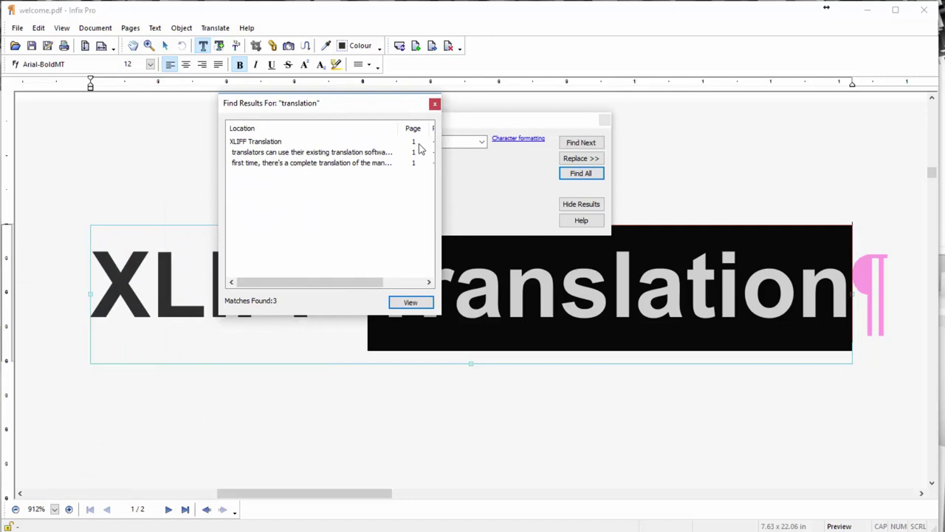
drag(441, 188, 520, 193)
click(514, 104)
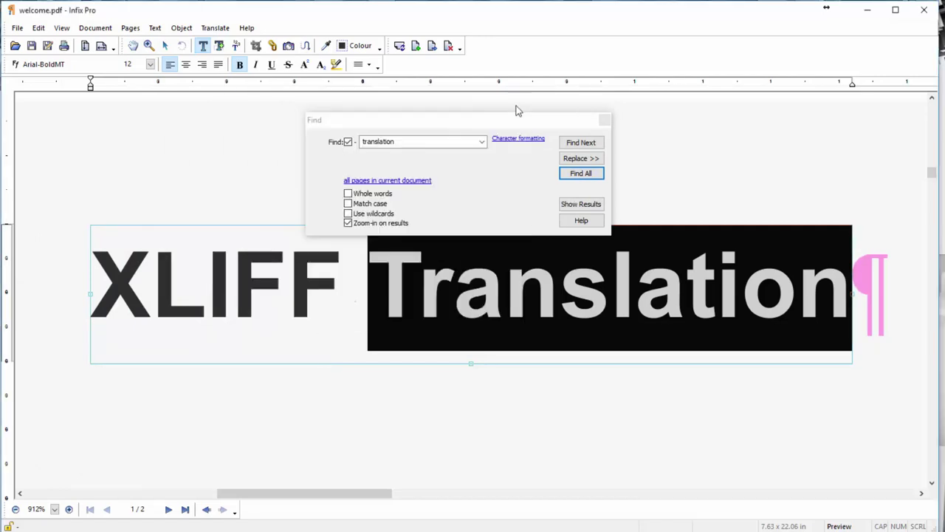
click(582, 160)
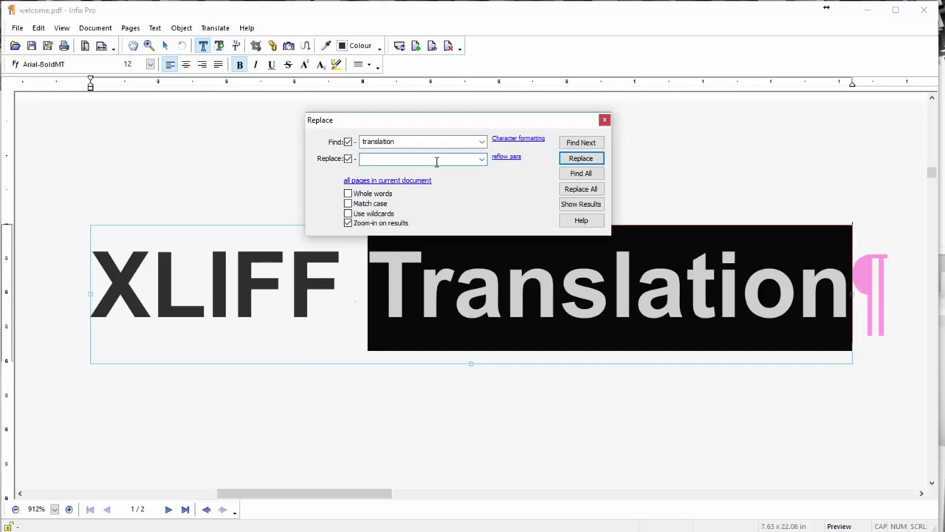
Replace all three occurrences of 'translation' with 'test'
text(test)
click(584, 190)
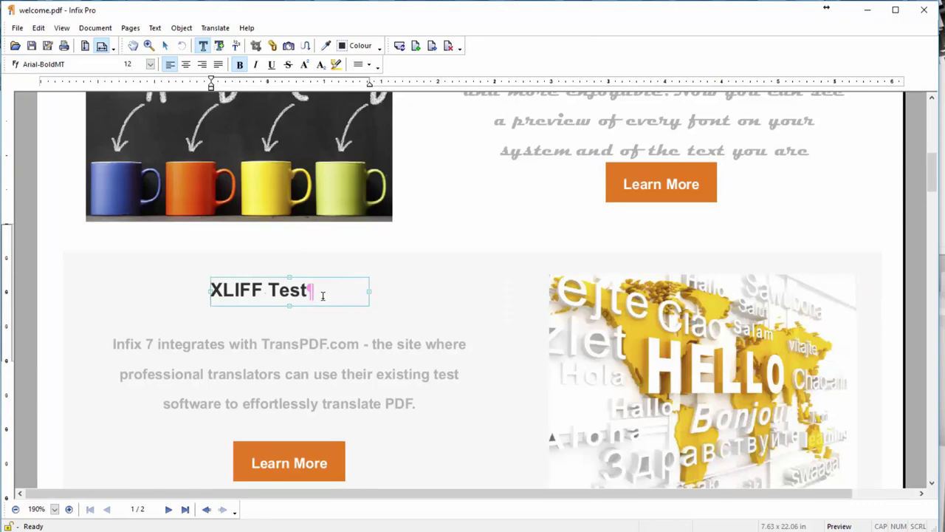
Dock the Text Format toolbar beside the main toolbar on one row
scroll(325, 306, down, 3)
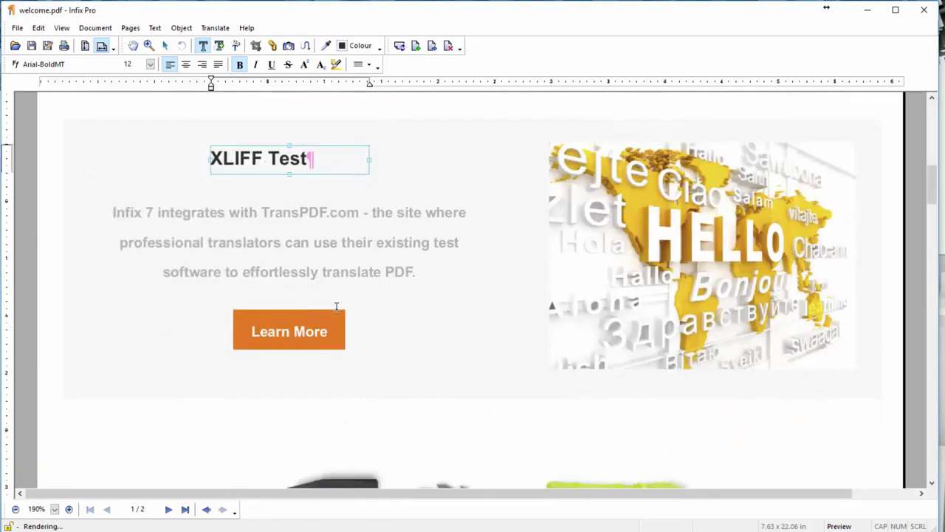
scroll(330, 337, down, 3)
scroll(330, 338, down, 1)
scroll(330, 337, down, 2)
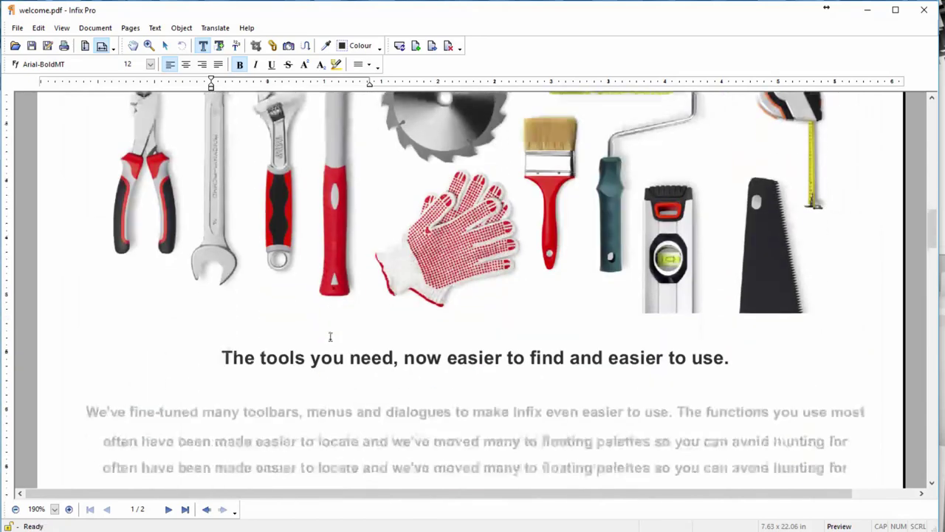
scroll(330, 336, down, 2)
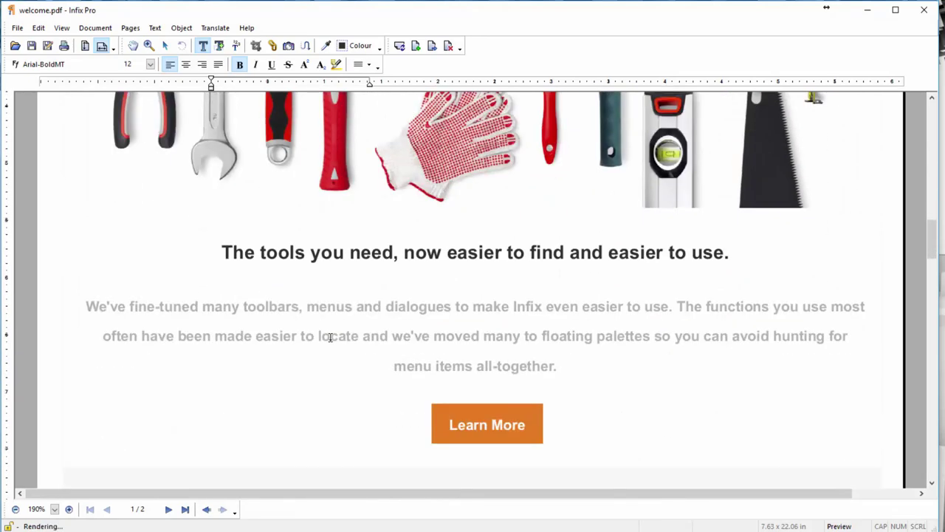
scroll(330, 338, down, 3)
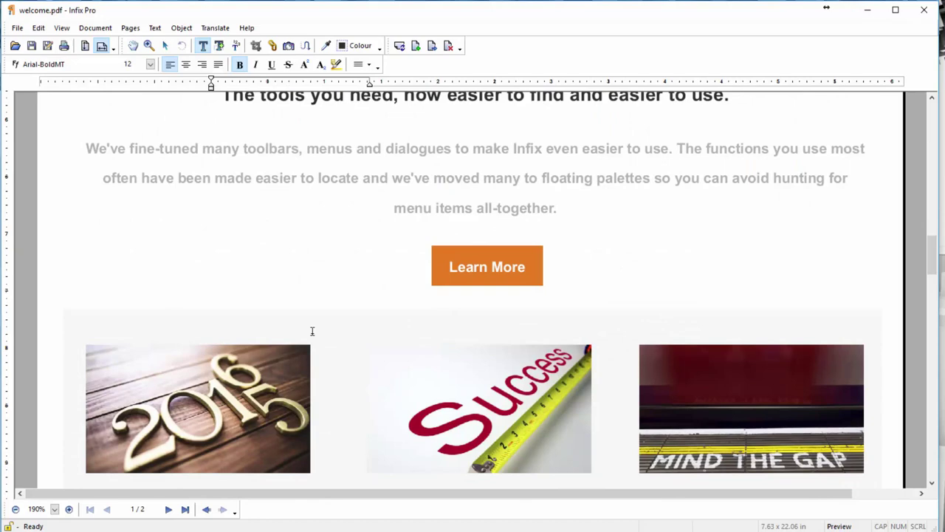
scroll(313, 332, up, 4)
scroll(333, 302, up, 3)
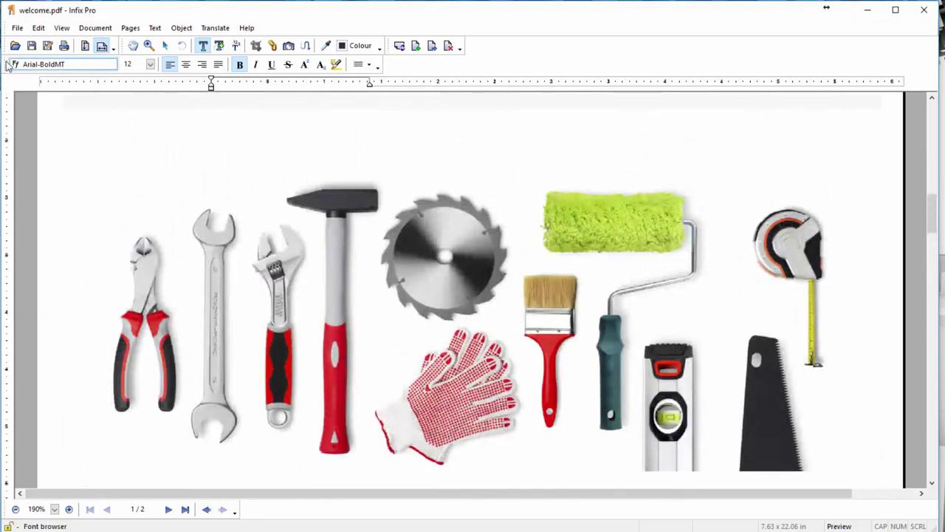
mouse_move(7, 65)
mouse_down()
mouse_move(491, 49)
mouse_move(476, 49)
mouse_up()
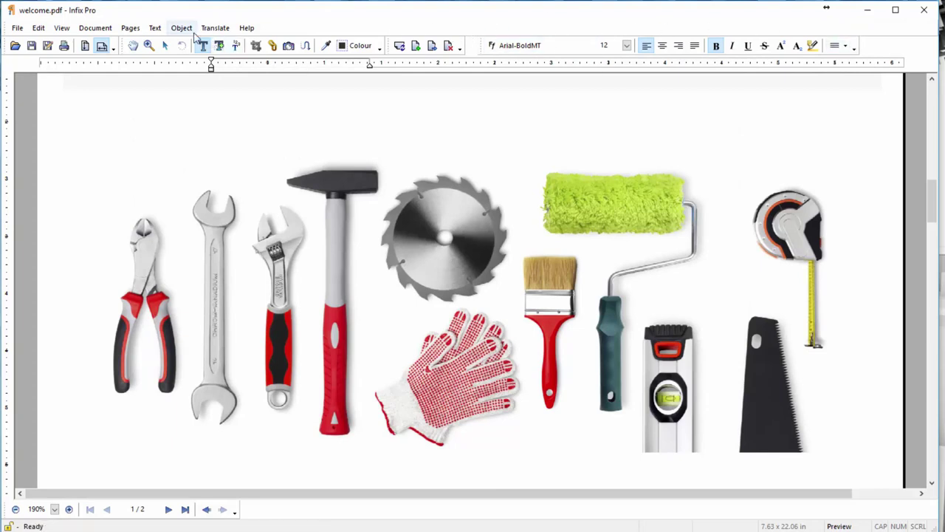
click(61, 28)
mouse_move(95, 28)
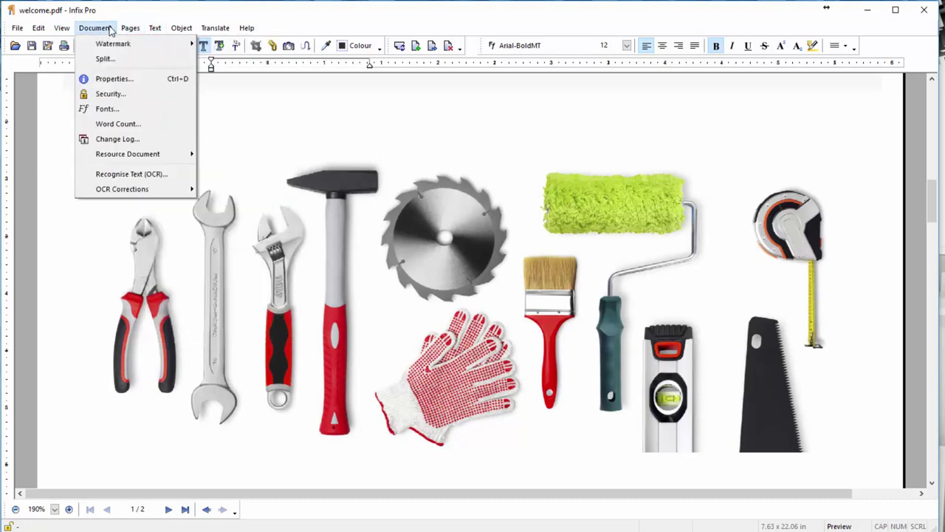
click(129, 177)
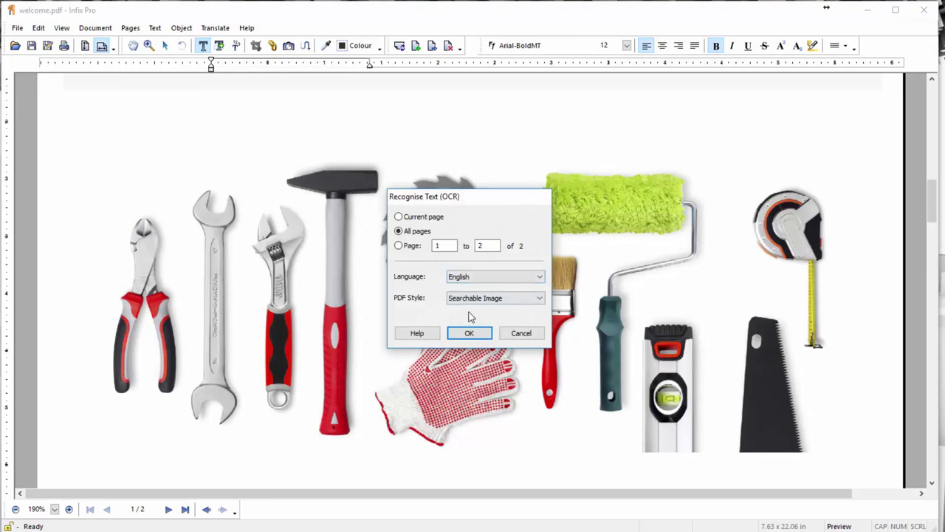
click(521, 333)
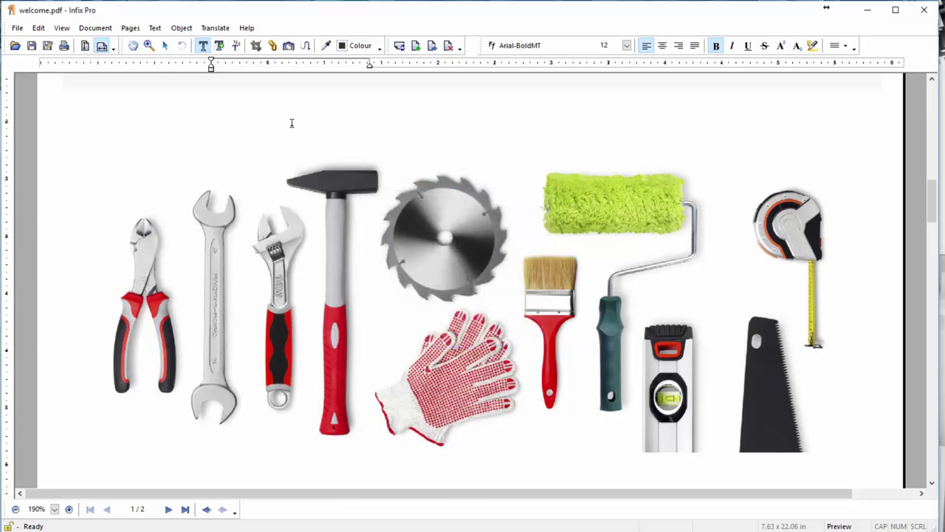
scroll(445, 277, up, 5)
scroll(444, 277, up, 3)
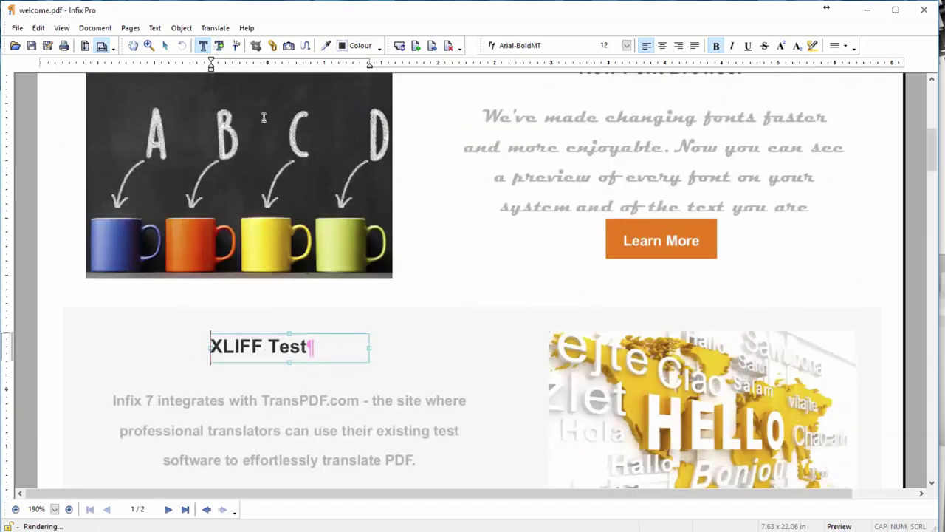
scroll(264, 118, up, 3)
scroll(263, 117, up, 4)
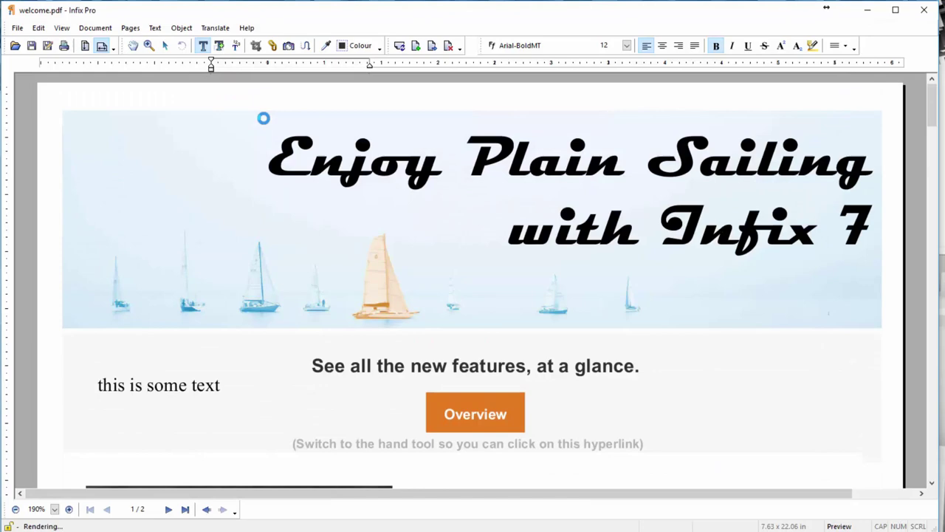
scroll(369, 191, down, 7)
scroll(369, 192, down, 5)
scroll(473, 195, down, 1)
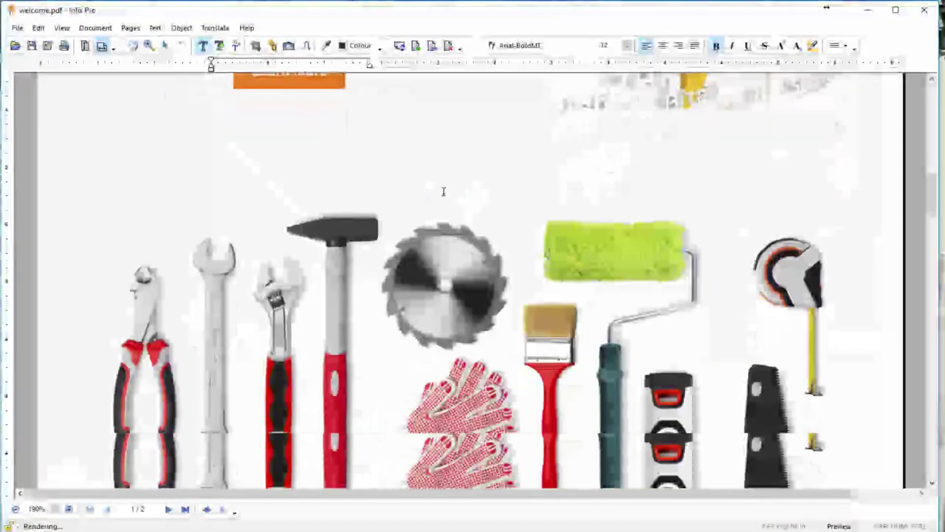
scroll(443, 191, down, 5)
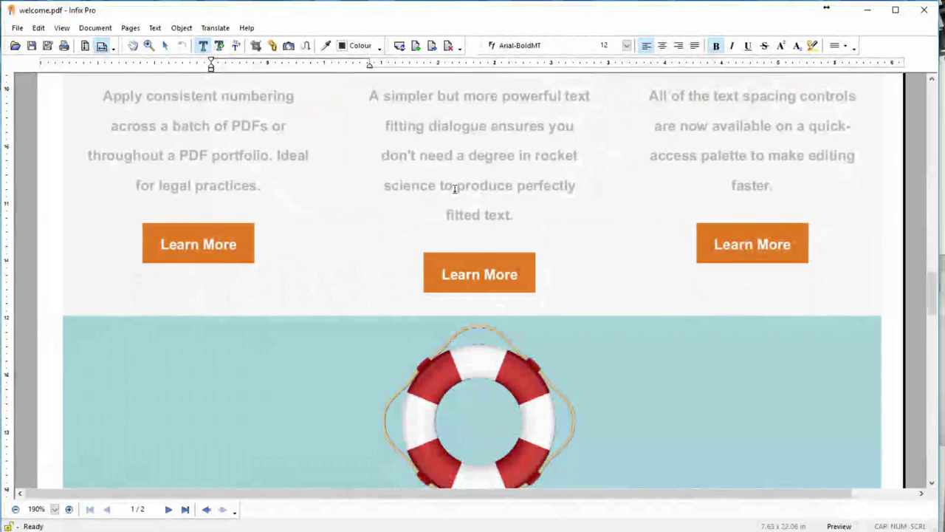
scroll(321, 270, up, 1)
scroll(322, 268, up, 3)
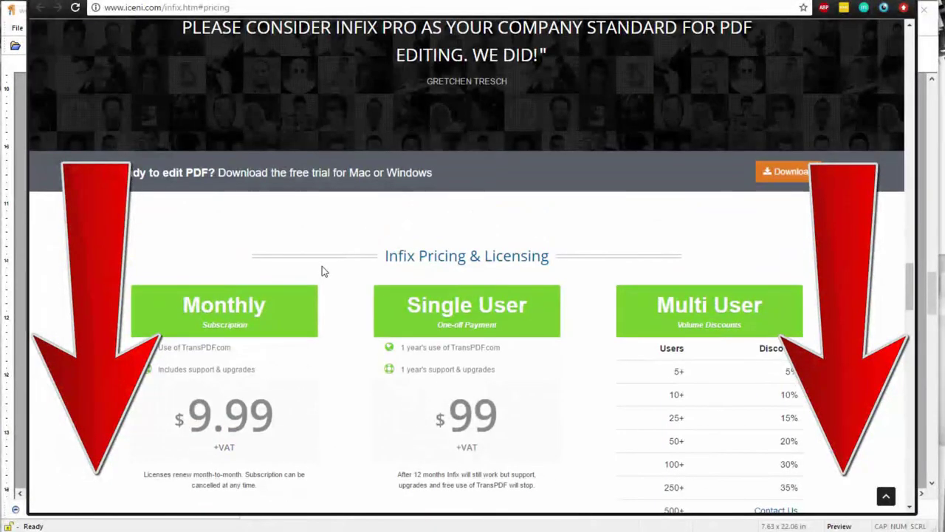
scroll(401, 266, down, 1)
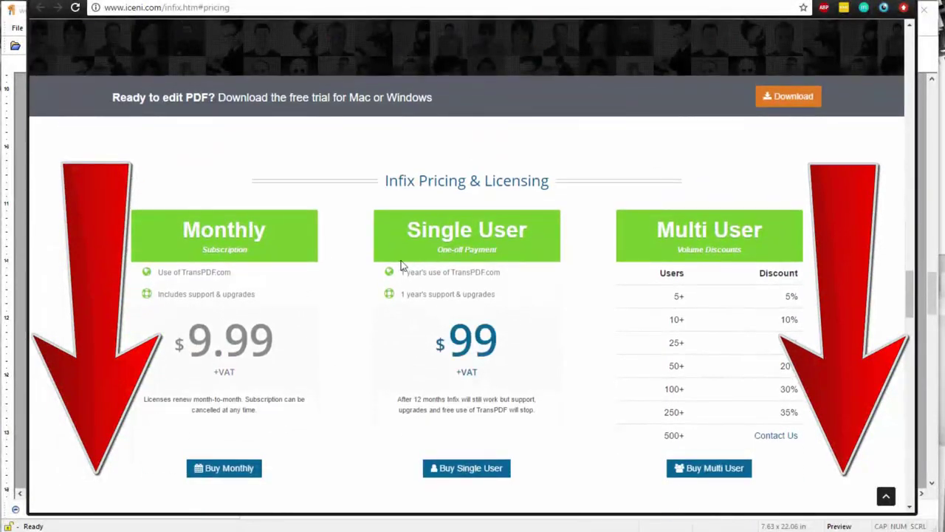
scroll(400, 265, down, 1)
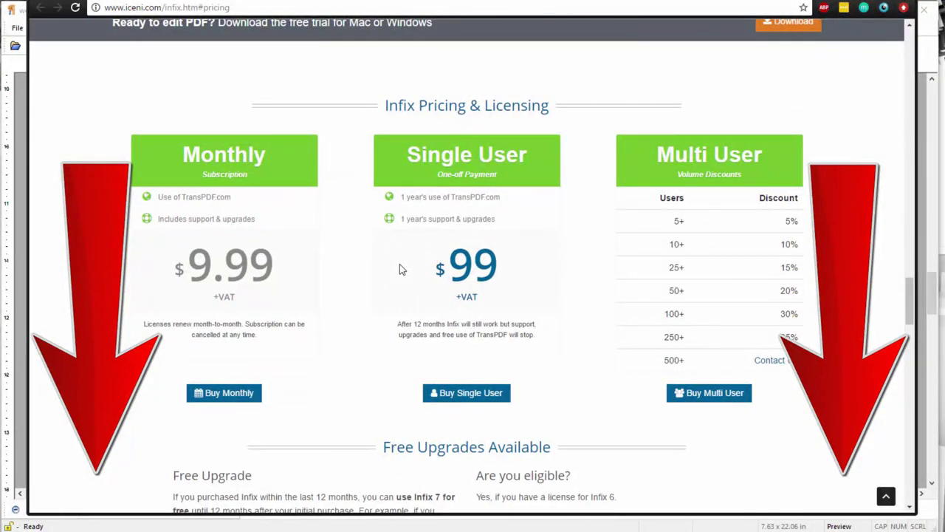
scroll(400, 269, down, 1)
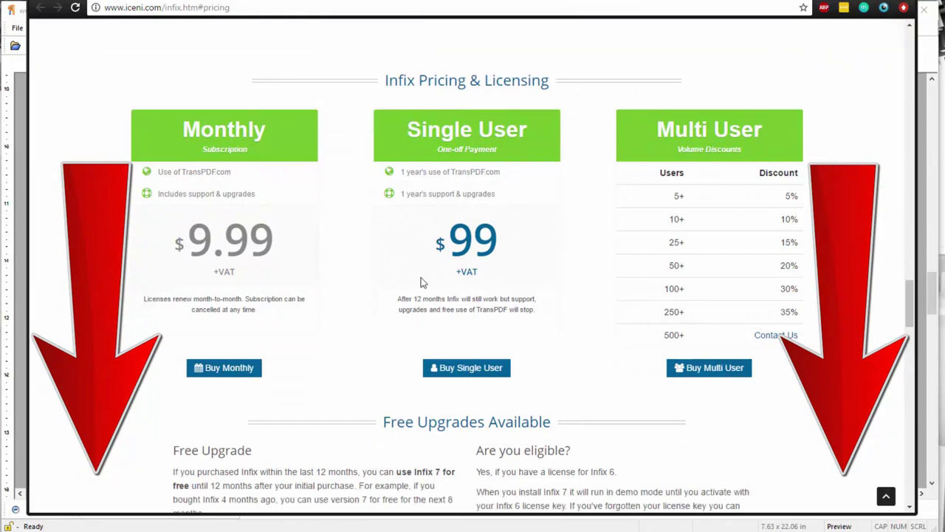